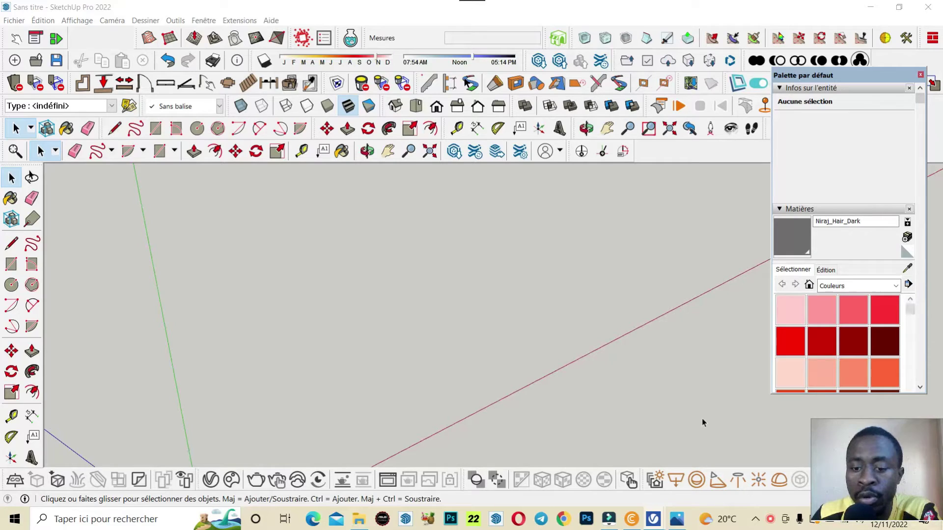
Step: View the forest-house reference render, scrolling through it, then put it away
click(678, 521)
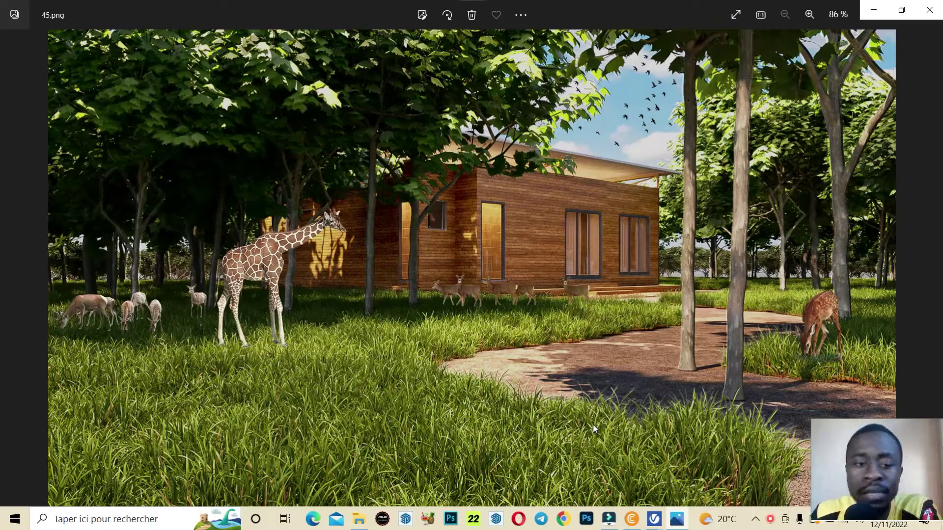
scroll(500, 338, up, 2)
scroll(472, 359, down, 1)
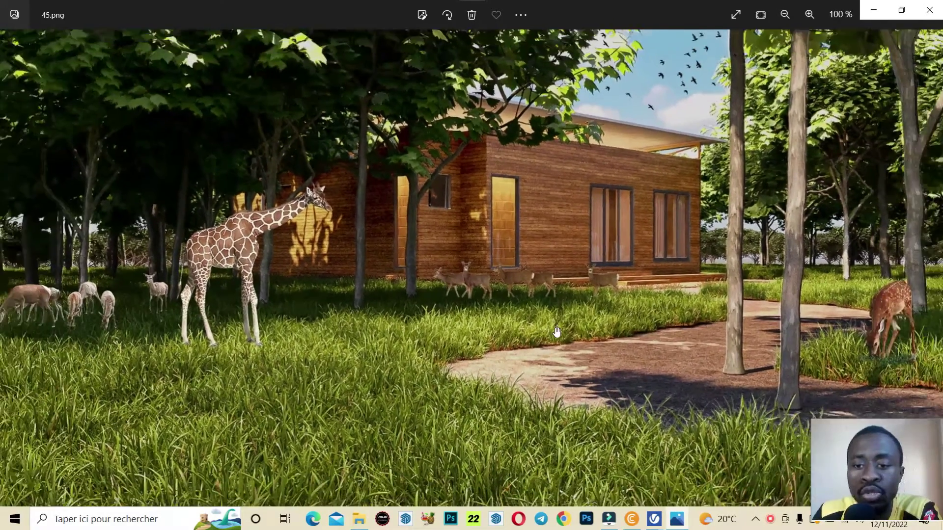
scroll(444, 382, down, 1)
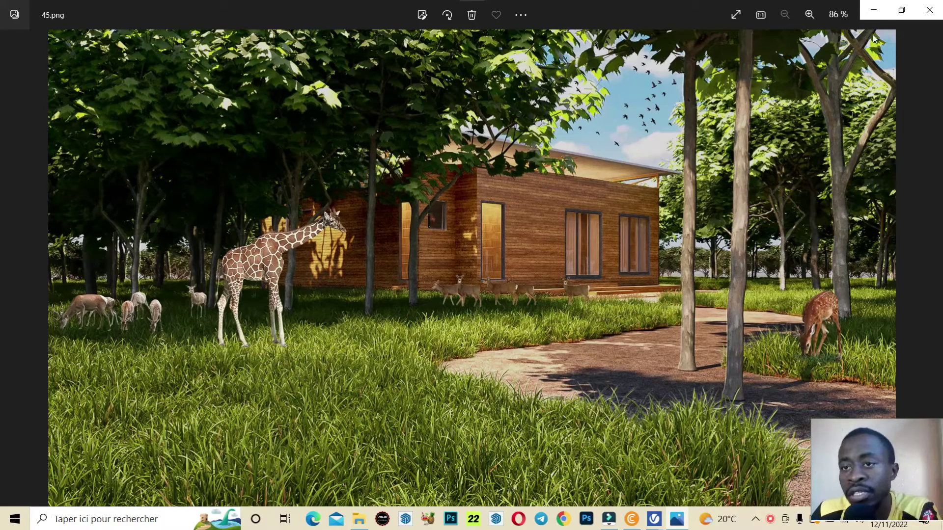
click(873, 10)
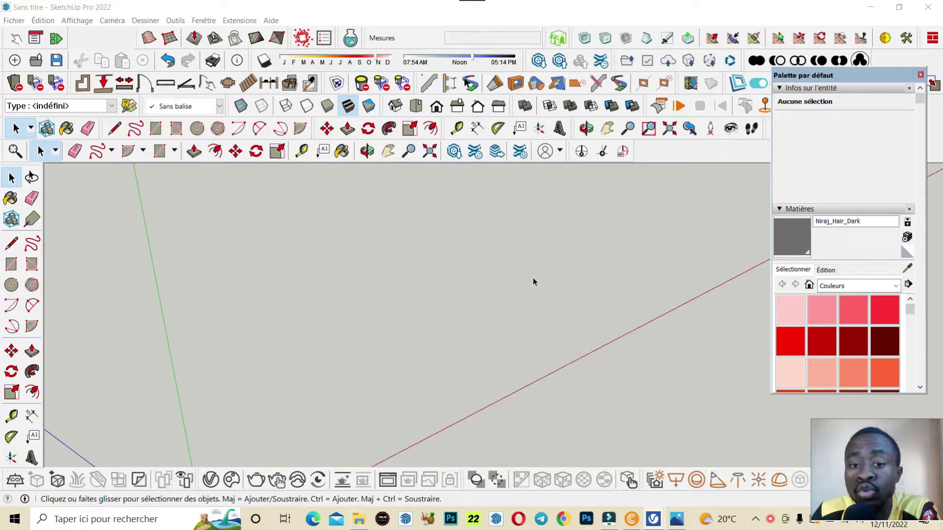
Step: Bring up the YouTube channel home page and scroll through its popular videos
click(638, 520)
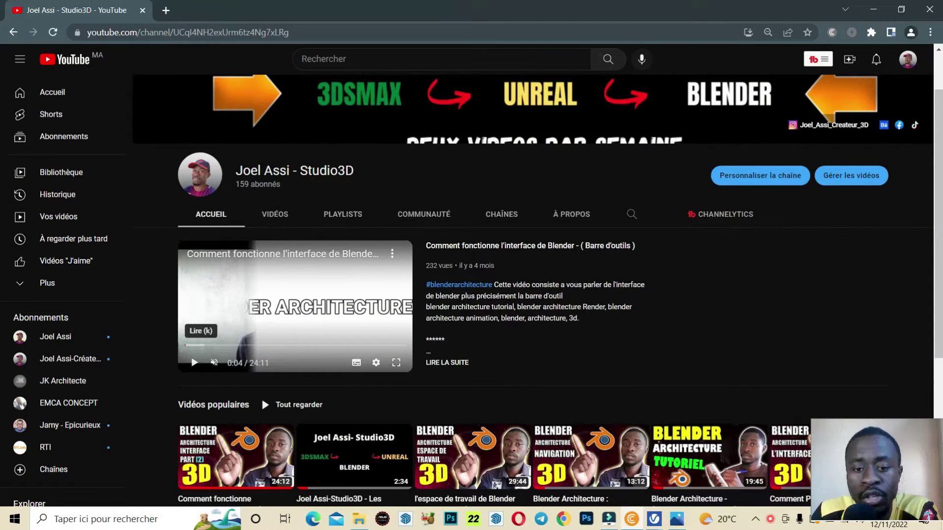
scroll(442, 295, down, 3)
scroll(591, 343, up, 3)
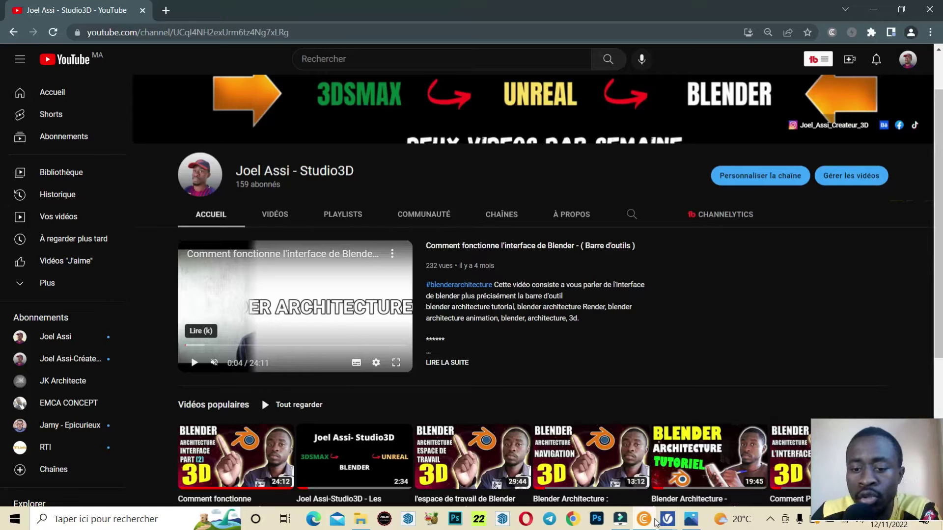
Step: In V-Ray render settings, set quality to Low and output width to 500 (500 × 281)
mouse_move(666, 519)
click(693, 466)
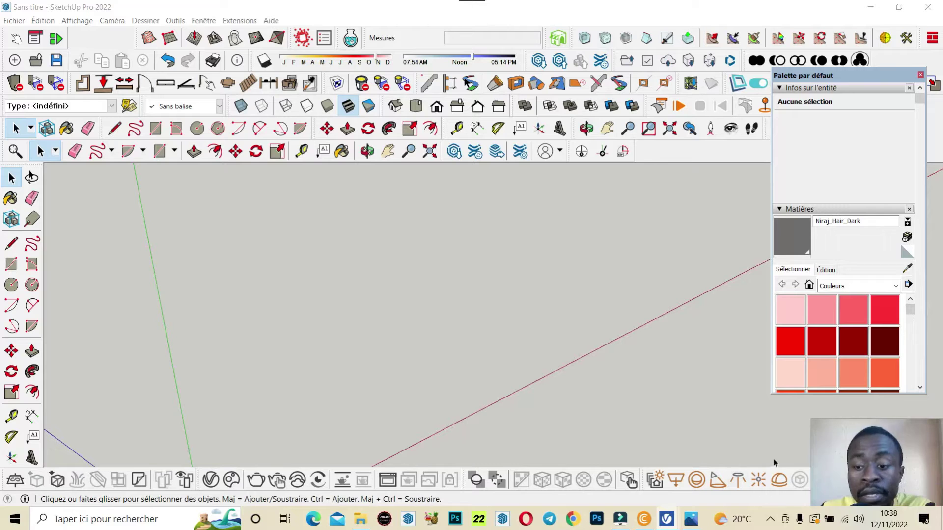
click(211, 479)
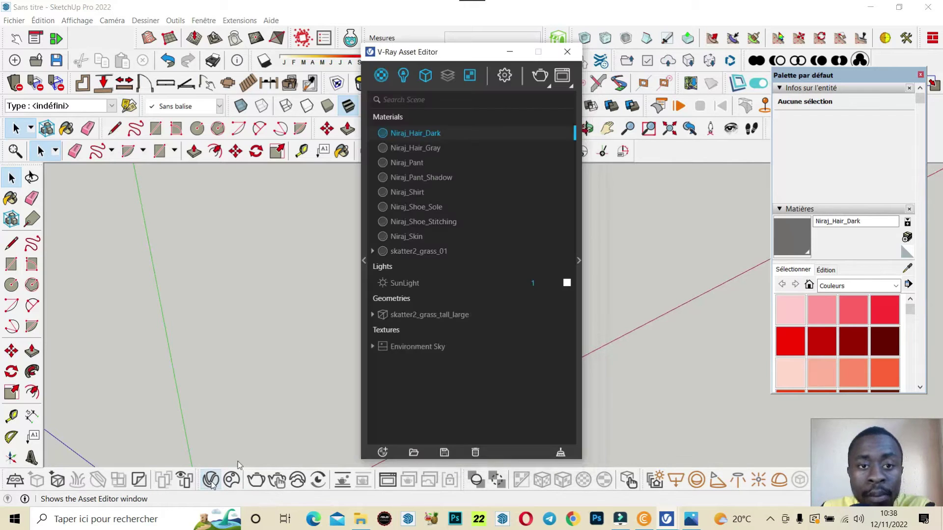
click(501, 77)
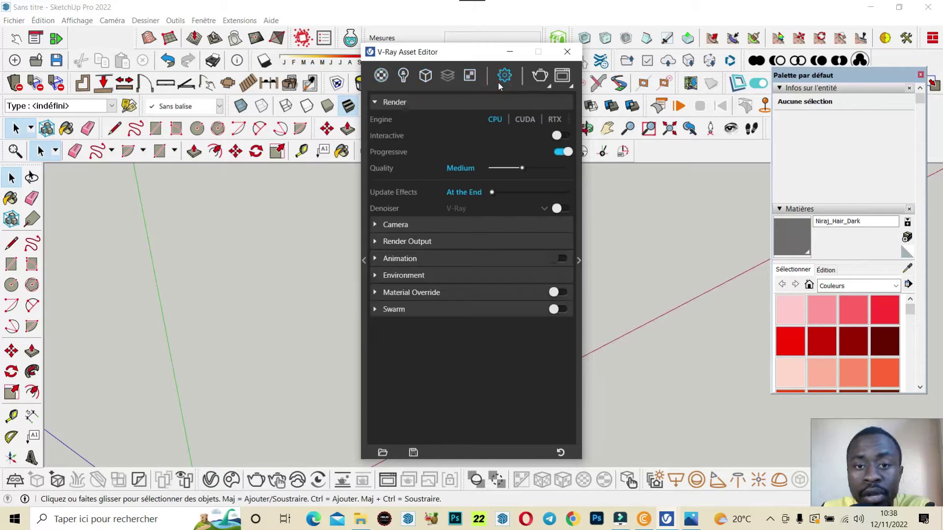
click(507, 168)
drag(507, 168, 491, 168)
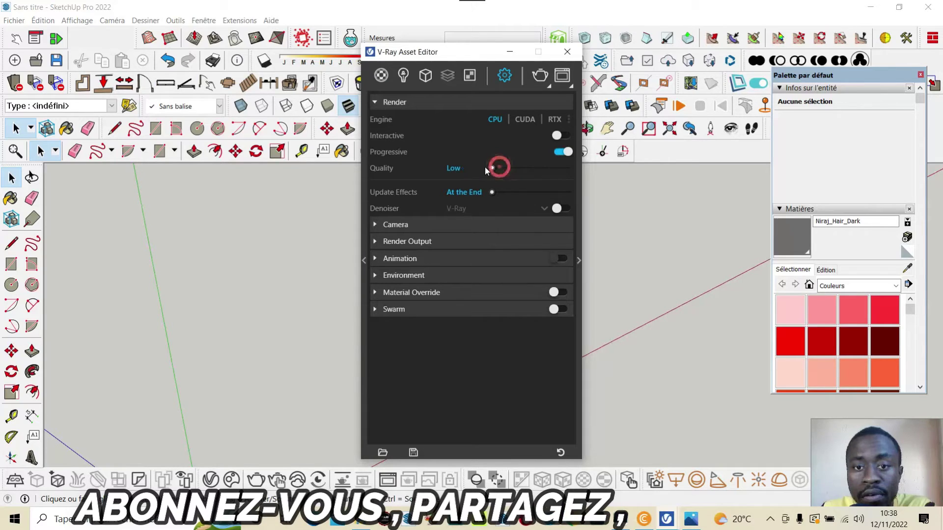
click(375, 242)
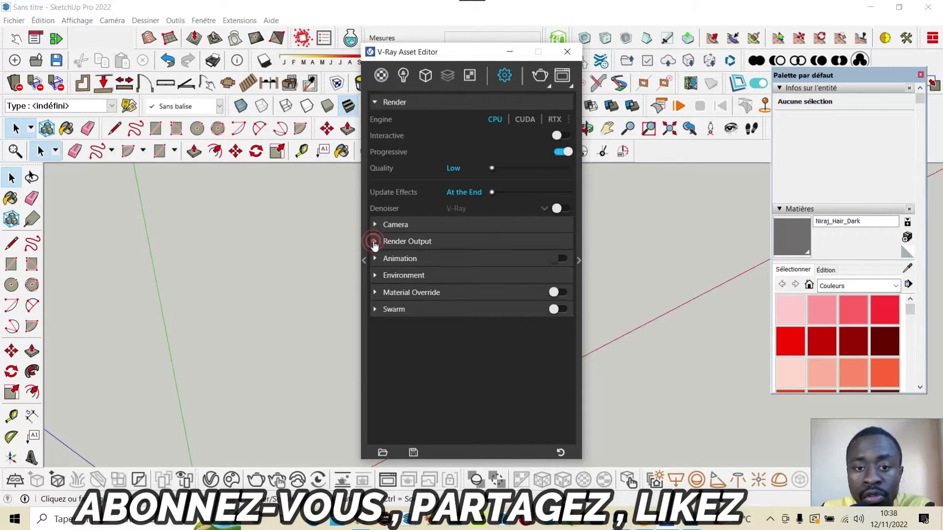
click(461, 273)
key(BackSpace)
key(BackSpace)
key(BackSpace)
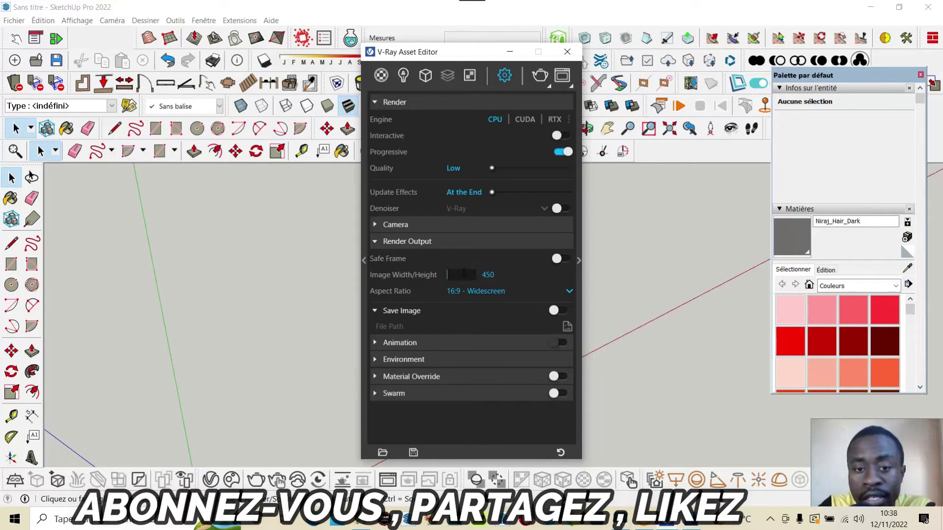
text(500)
key(Return)
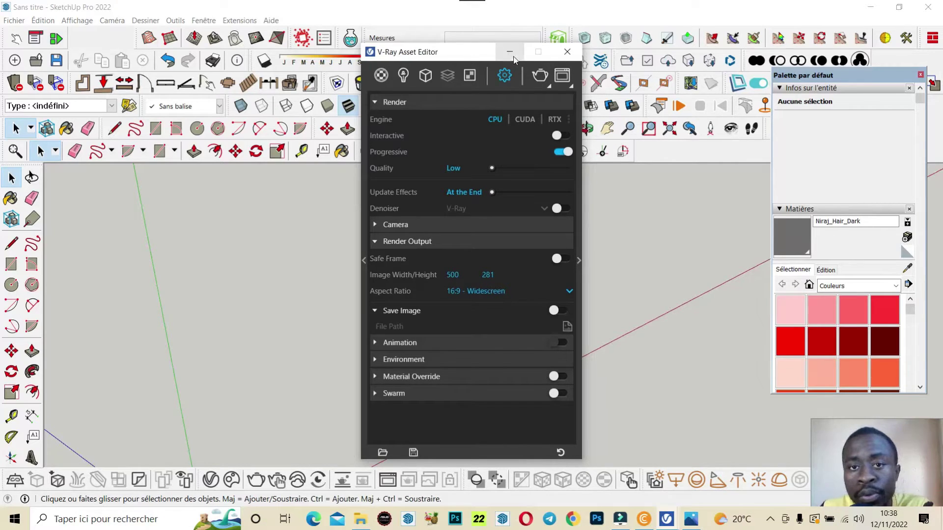
click(567, 51)
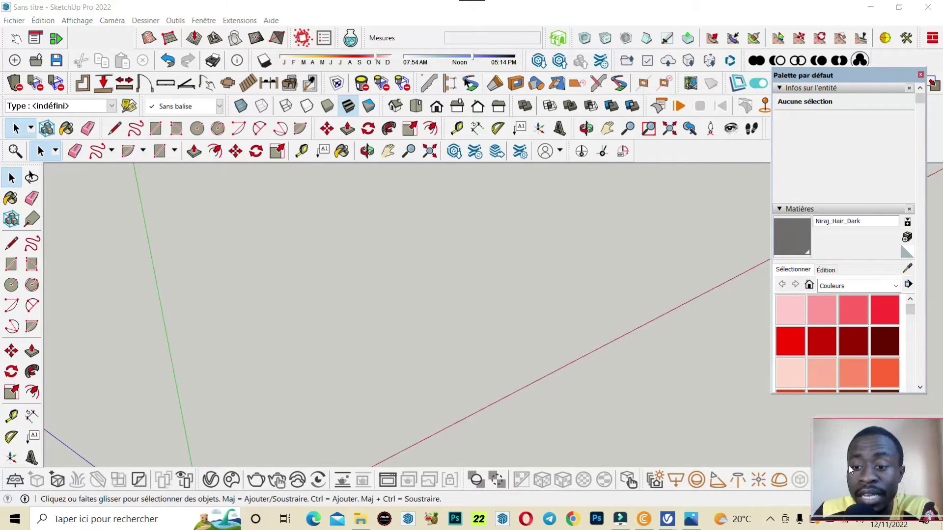
Step: Draw a flat rectangle on the ground from two opposite corners
key(r)
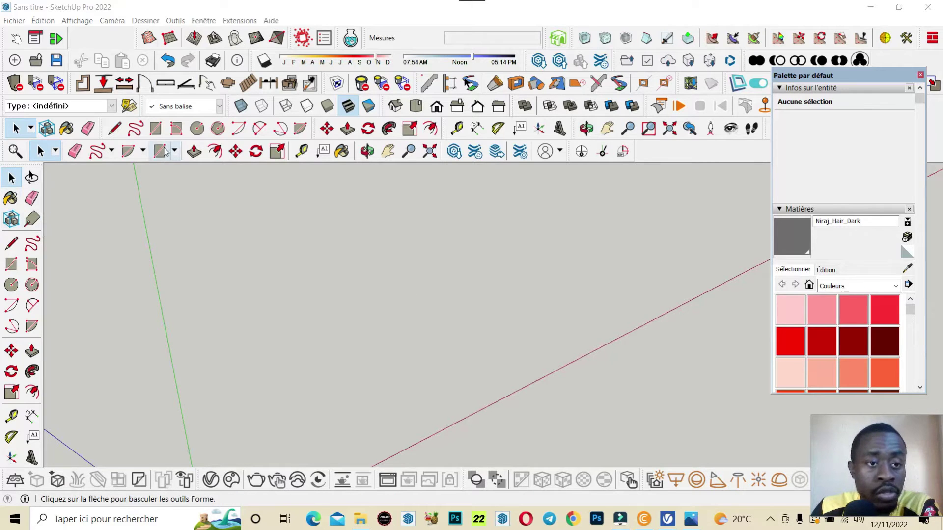
click(308, 204)
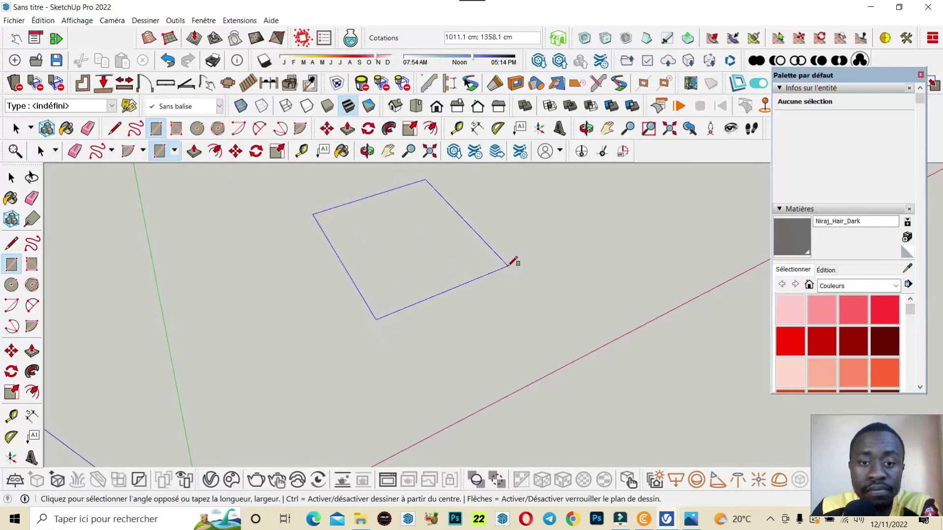
click(510, 260)
scroll(272, 310, down, 2)
scroll(334, 236, up, 3)
scroll(363, 231, up, 1)
scroll(396, 269, down, 1)
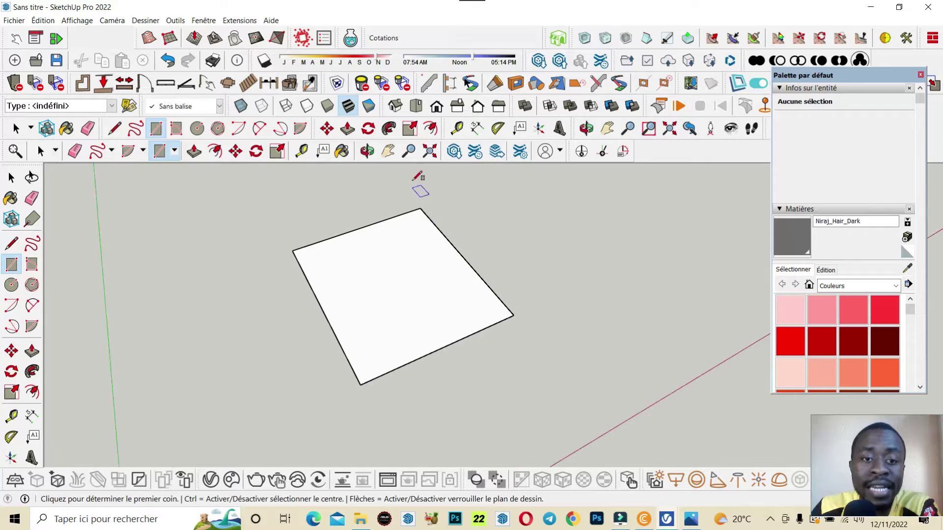
Step: Orbit, window-select the rectangle with its edges, and make it a group (Créer un groupe)
click(368, 151)
drag(478, 383, 411, 267)
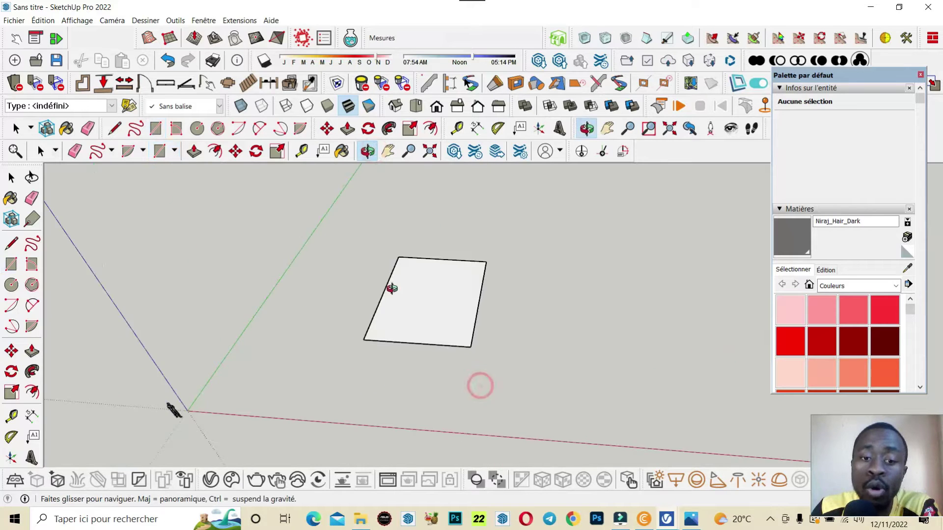
click(17, 129)
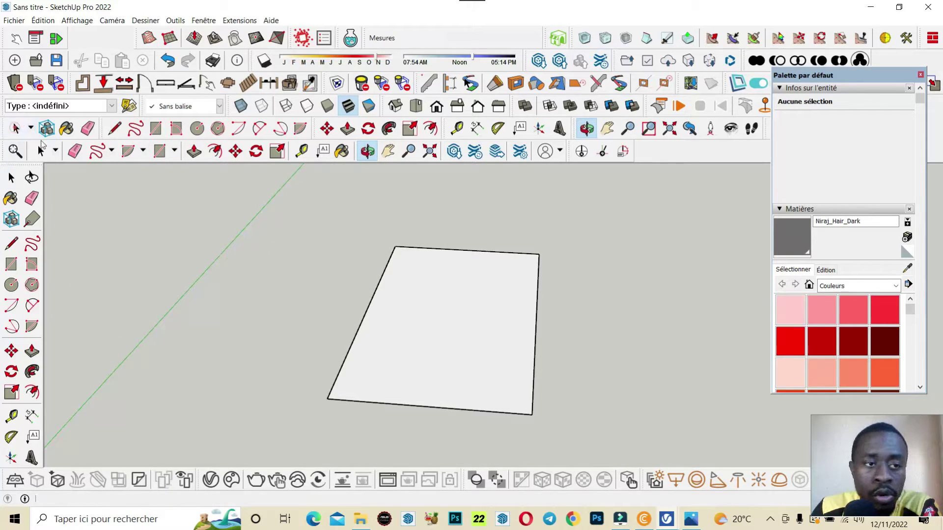
drag(583, 443, 303, 222)
right_click(417, 290)
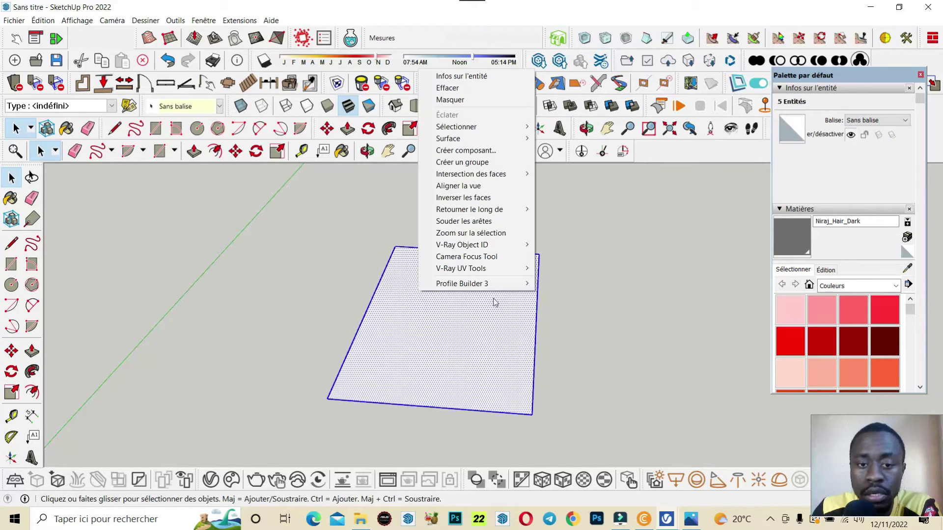
click(489, 165)
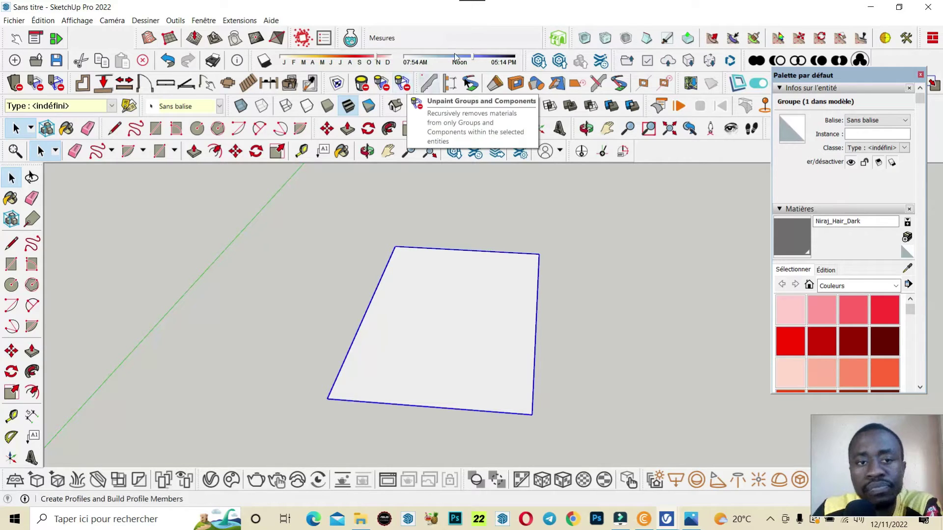
Step: Open the 3D Bazaar asset store, position its window, and browse the Skatter v2 Contents
click(560, 40)
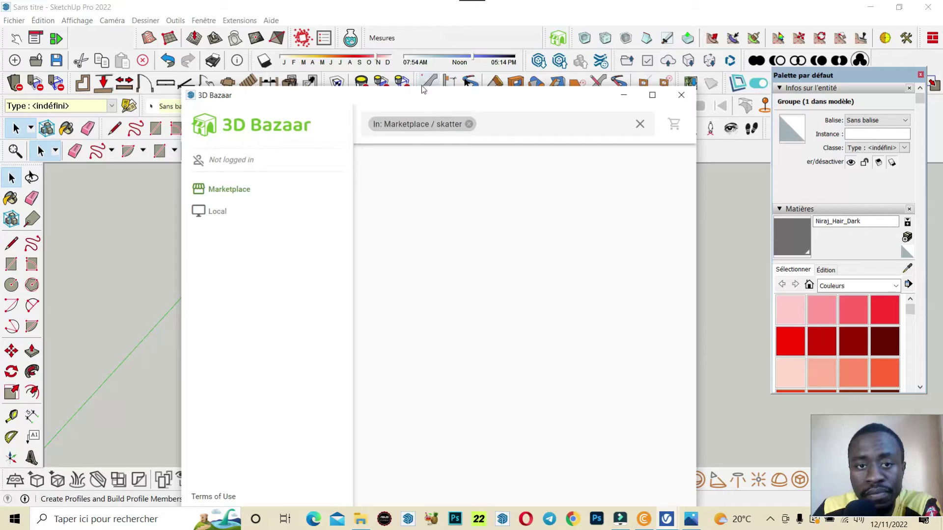
drag(421, 92, 411, 64)
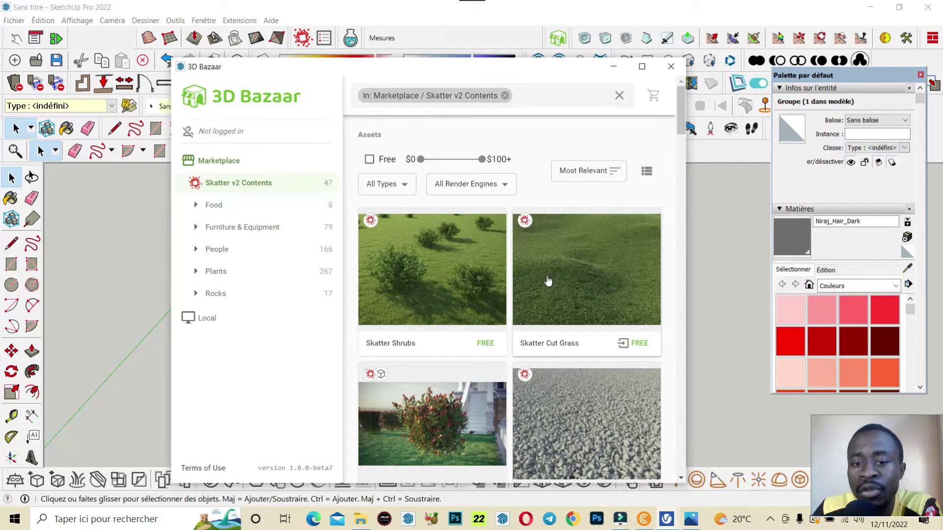
scroll(491, 314, down, 3)
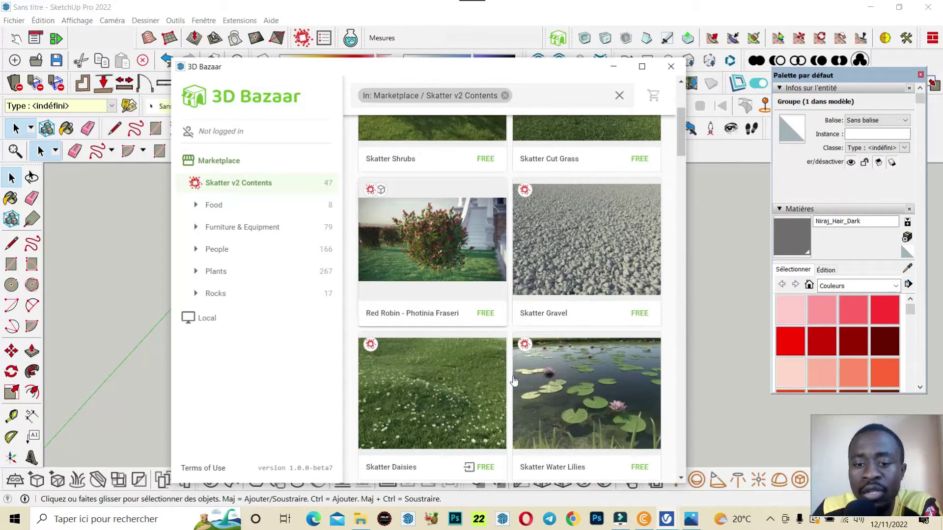
scroll(513, 380, down, 2)
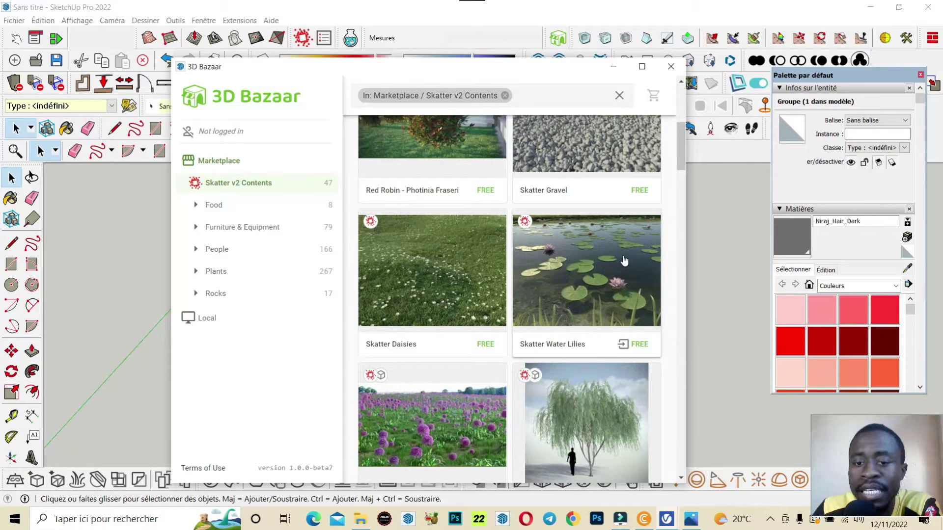
scroll(491, 294, up, 4)
scroll(469, 294, up, 1)
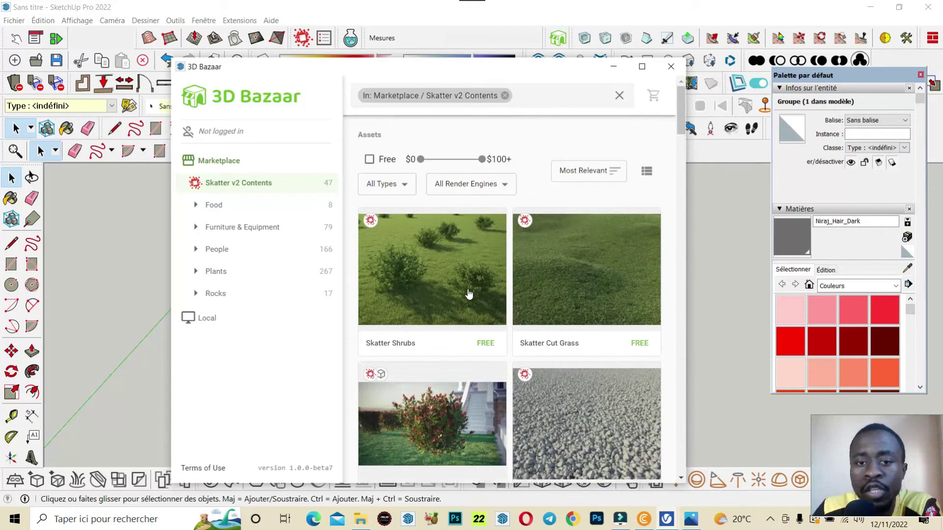
scroll(469, 294, down, 2)
scroll(469, 294, down, 4)
scroll(469, 293, down, 5)
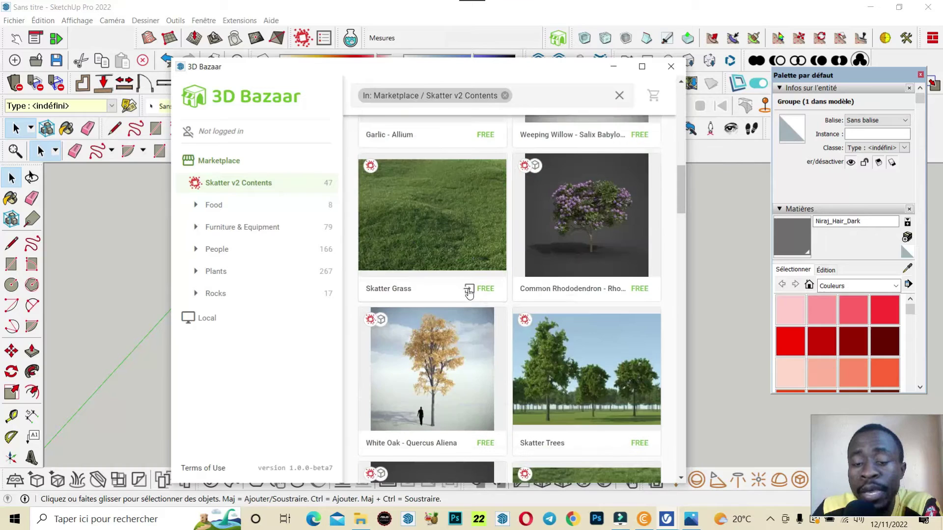
scroll(469, 293, down, 2)
scroll(469, 294, down, 5)
scroll(472, 295, down, 1)
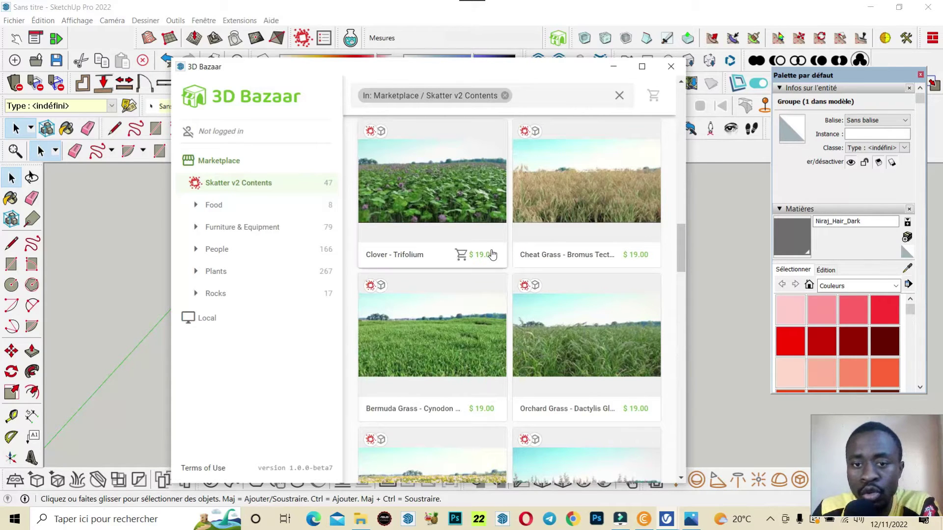
Step: Scroll back to the Skatter Tall Grass card and open its detail popup
scroll(493, 252, up, 3)
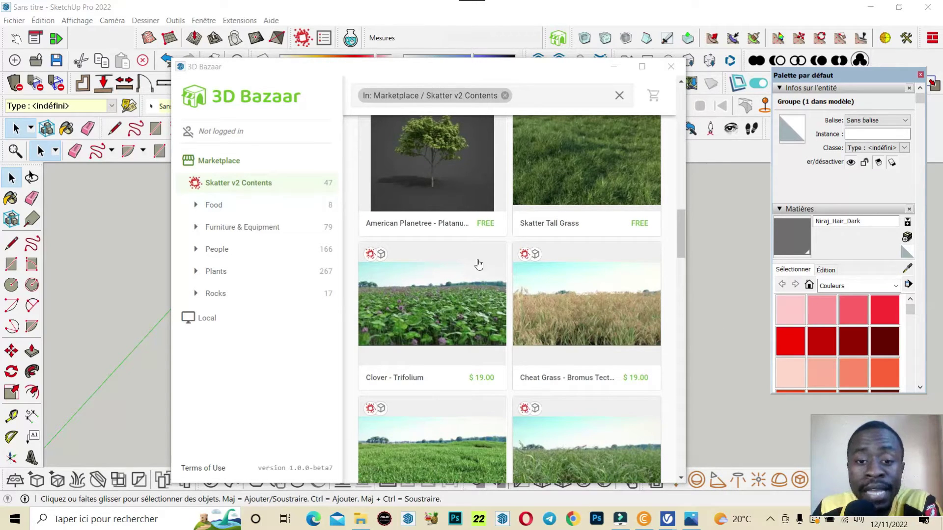
scroll(522, 290, up, 1)
scroll(521, 299, up, 1)
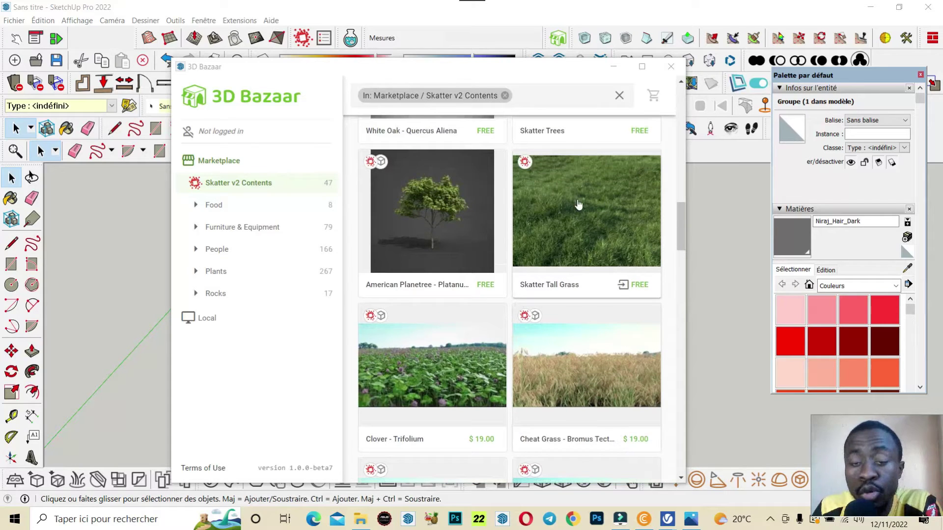
click(600, 225)
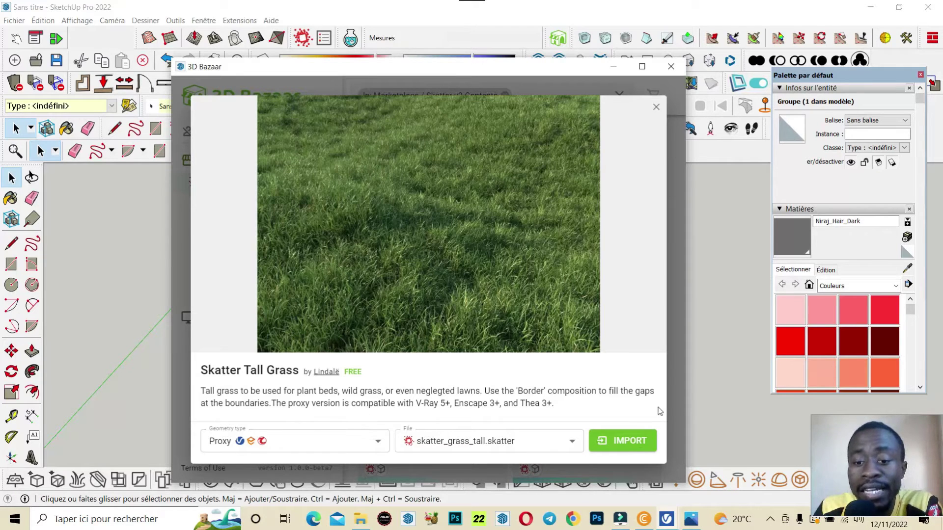
Step: Reposition the 3D Bazaar window and import Skatter Tall Grass into the model
drag(464, 74, 463, 126)
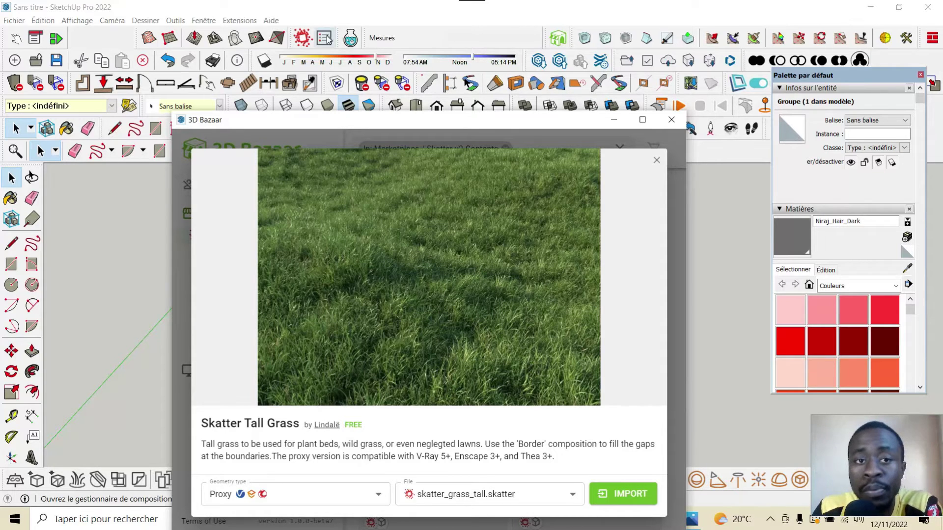
drag(393, 125, 405, 81)
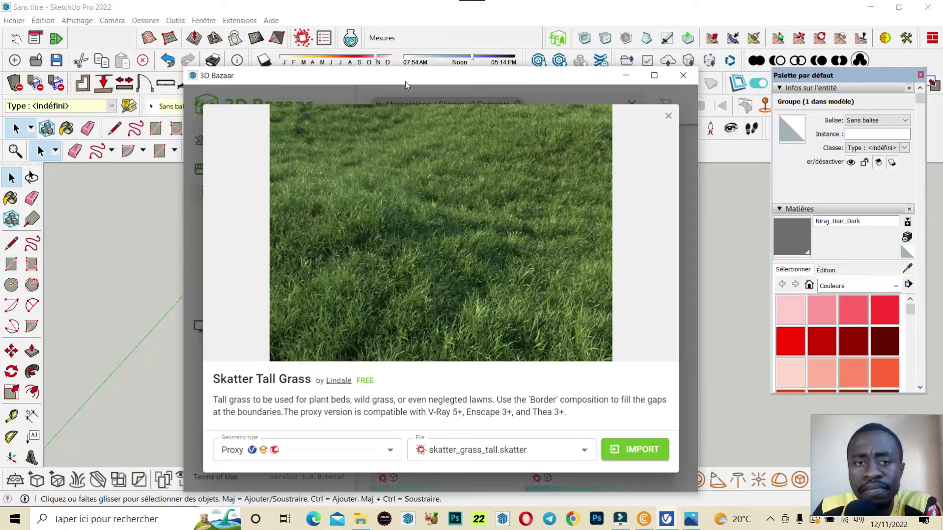
drag(406, 82, 410, 66)
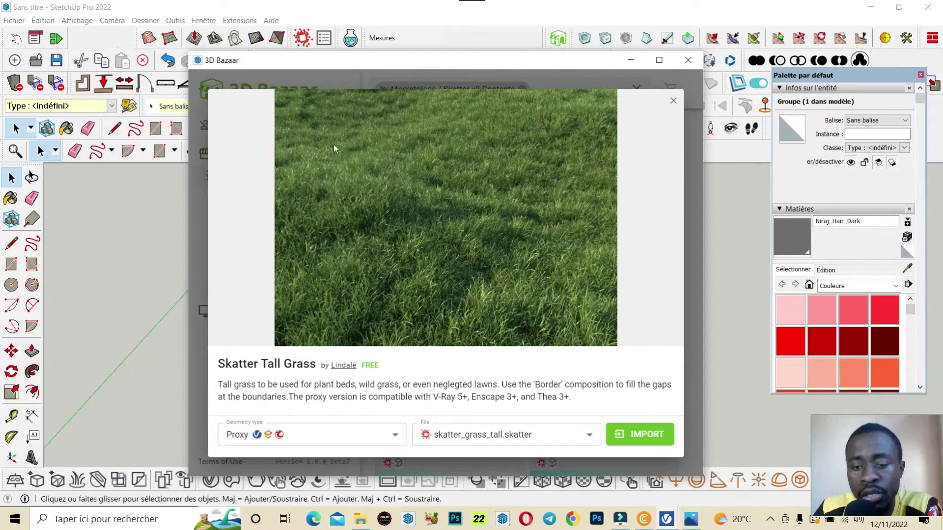
click(619, 426)
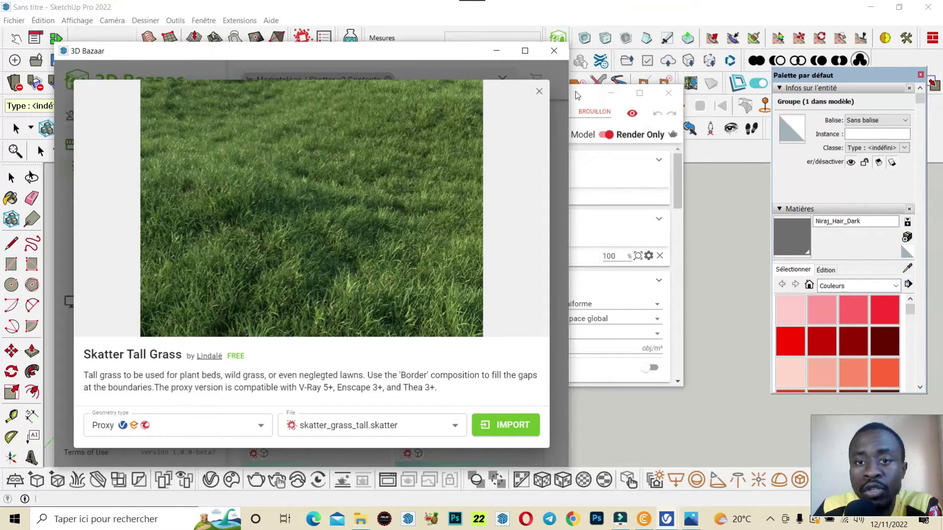
Step: Move the Skatter composition editor beside the tray and slide 3D Bazaar to the left
drag(578, 94, 843, 99)
drag(385, 55, 170, 38)
middle_drag(705, 351, 560, 319)
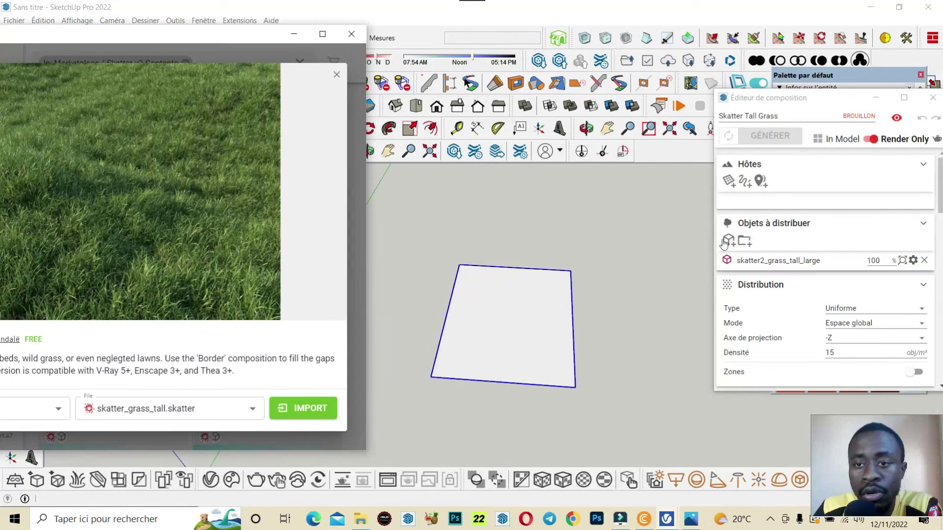
Step: Make the grouped rectangle the Hôtes surface and generate 1,913 tall grass instances
click(730, 181)
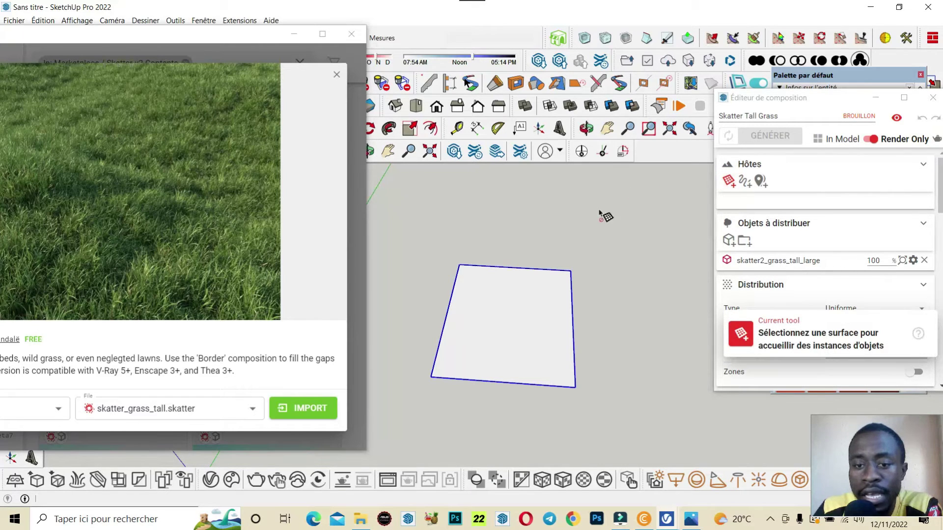
click(531, 341)
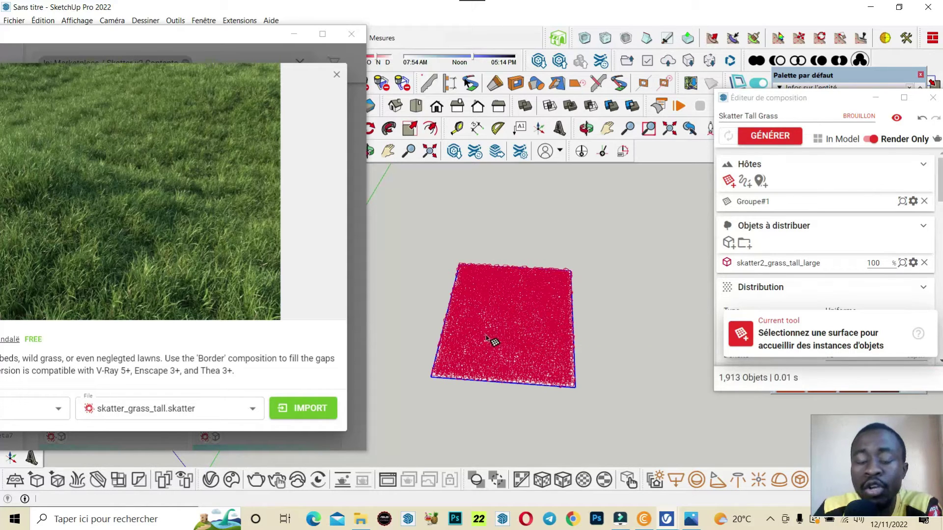
click(767, 138)
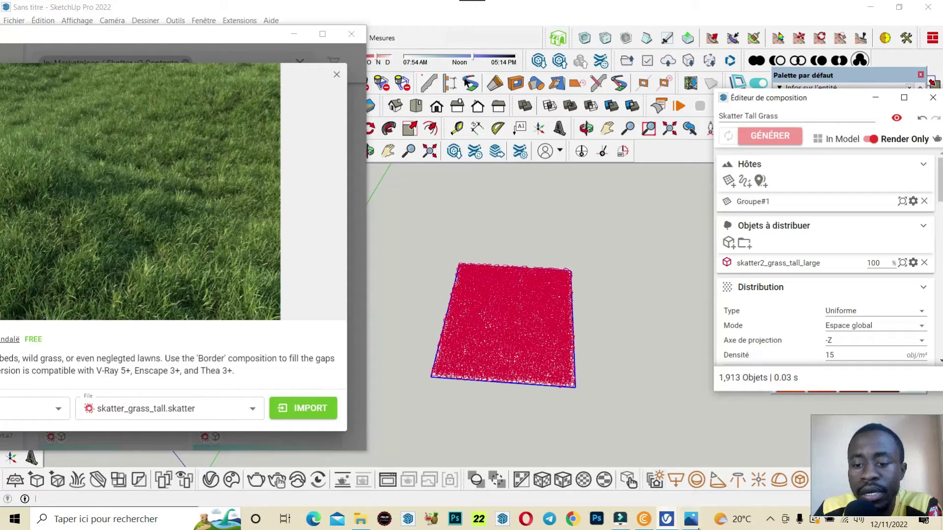
click(696, 525)
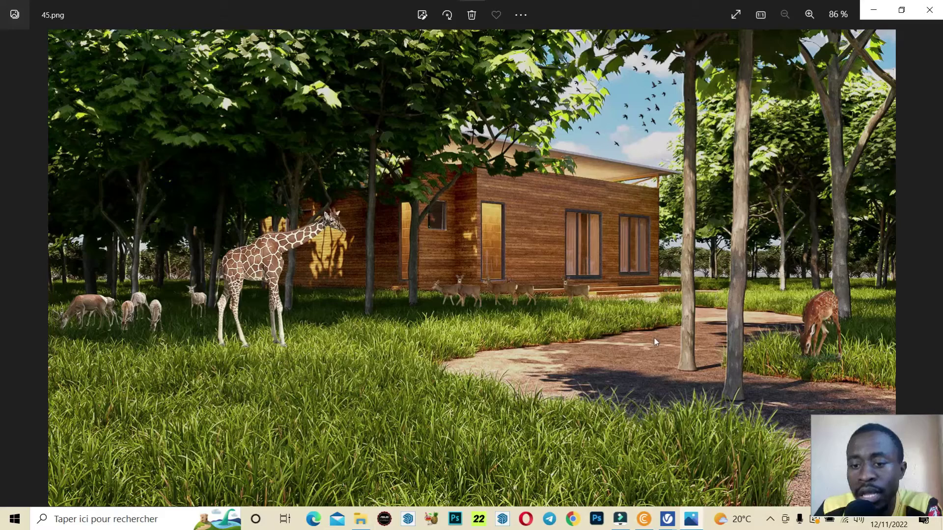
Step: Put away the 45.png reference render in Photos and return to SketchUp
click(873, 10)
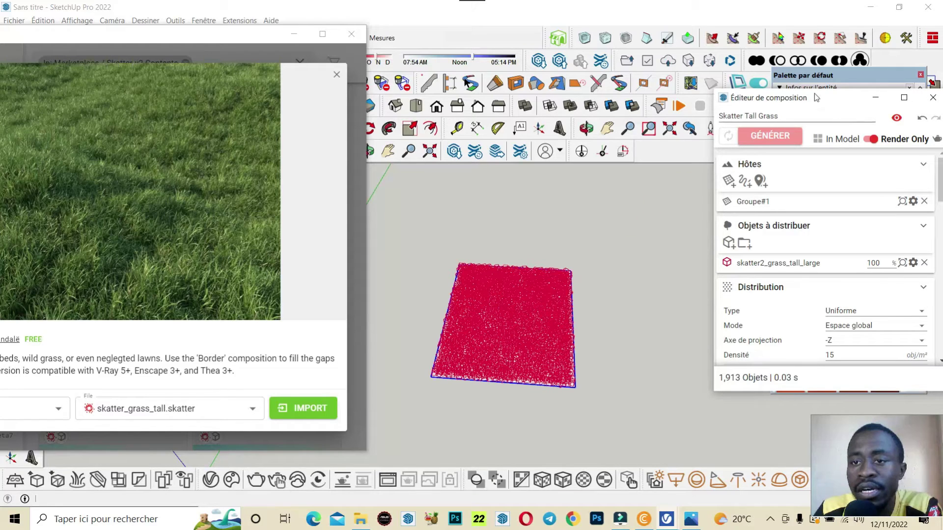
Step: Put 3D Bazaar away and sketch a winding freehand curve beside the grass rectangle
drag(832, 105, 810, 103)
scroll(506, 314, down, 2)
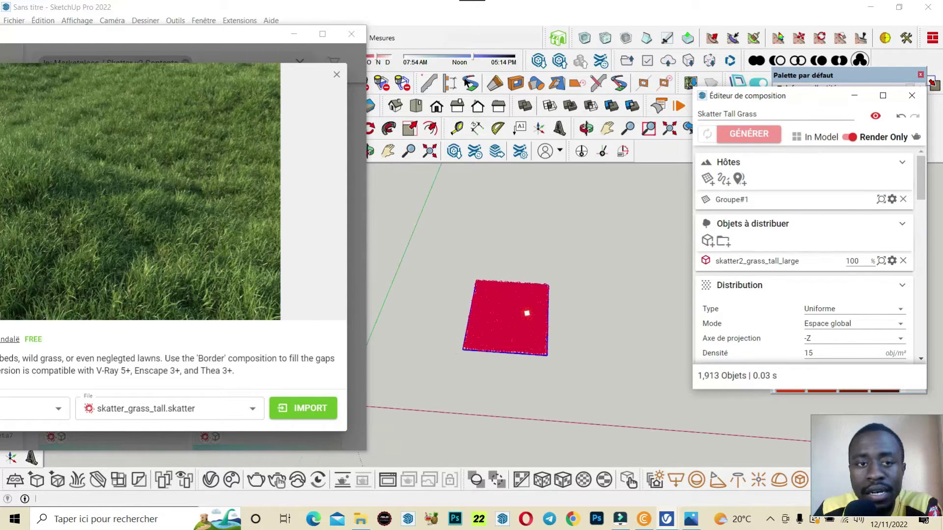
click(298, 36)
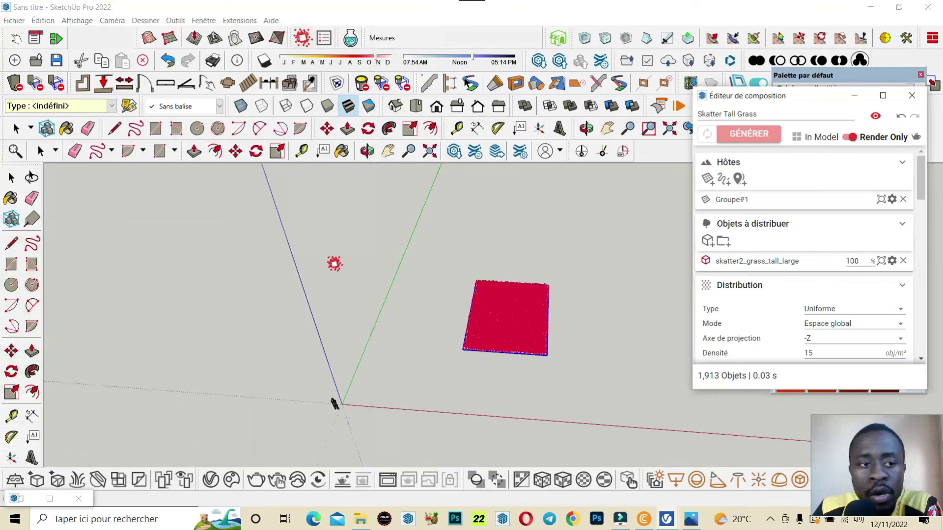
click(32, 243)
mouse_move(370, 310)
mouse_down()
mouse_move(456, 349)
mouse_move(425, 410)
mouse_up()
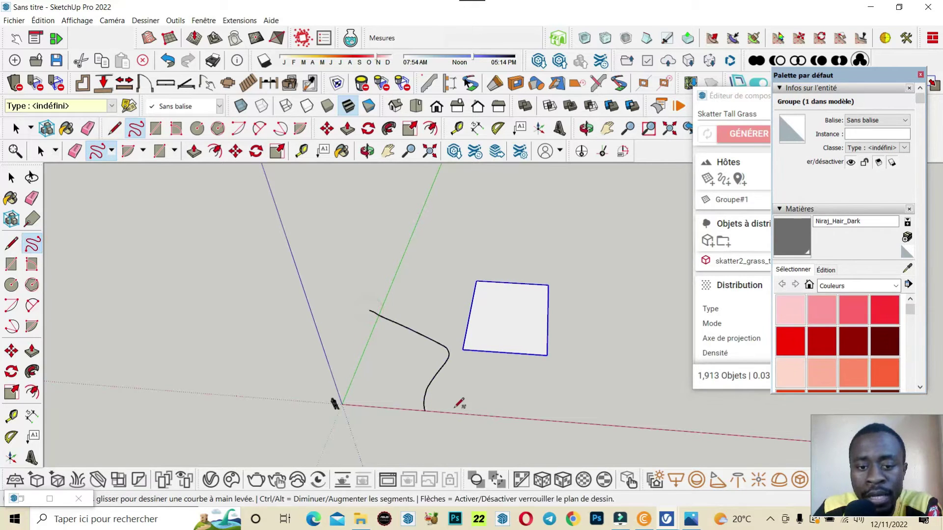
Step: Select the freehand curve and delete it
click(16, 130)
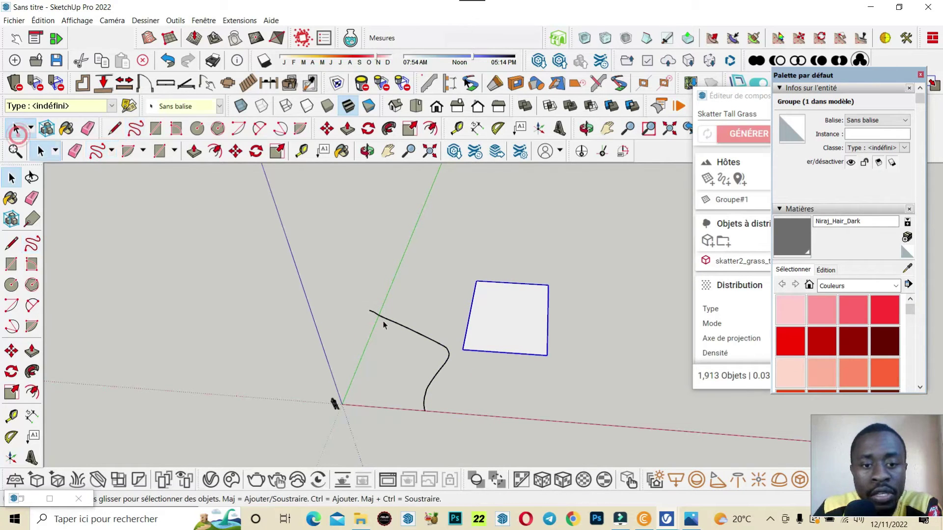
right_click(426, 339)
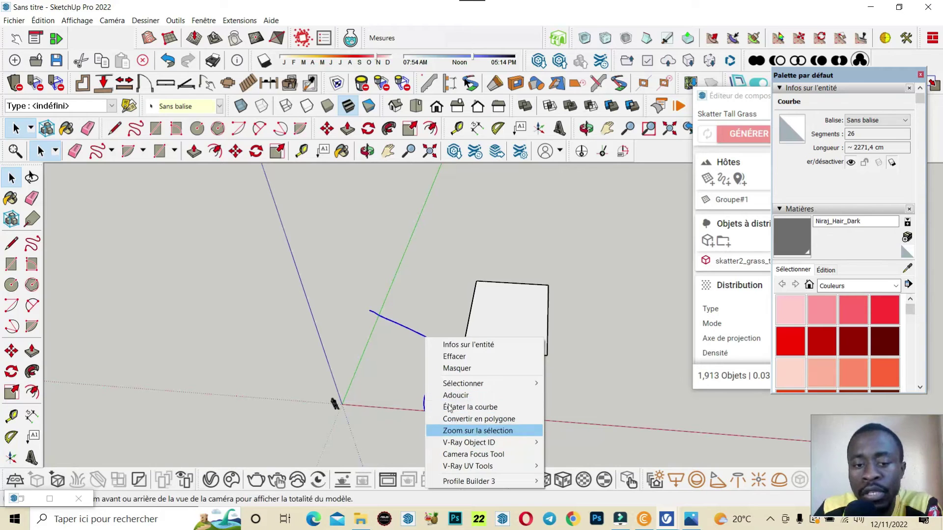
click(378, 292)
click(429, 391)
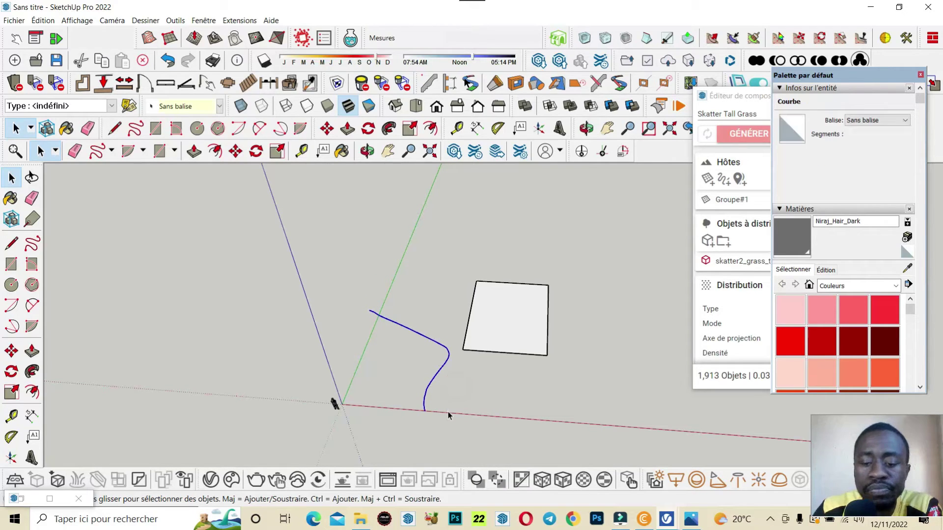
key(Delete)
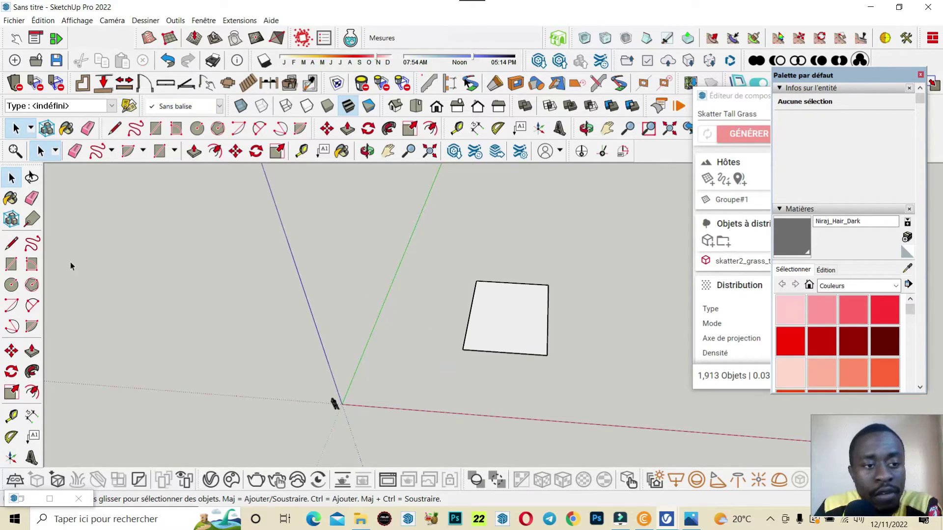
Step: Orbit and zoom onto the grass-covered rectangle, and bring the Skatter composition editor forward
click(32, 244)
middle_drag(297, 347, 529, 315)
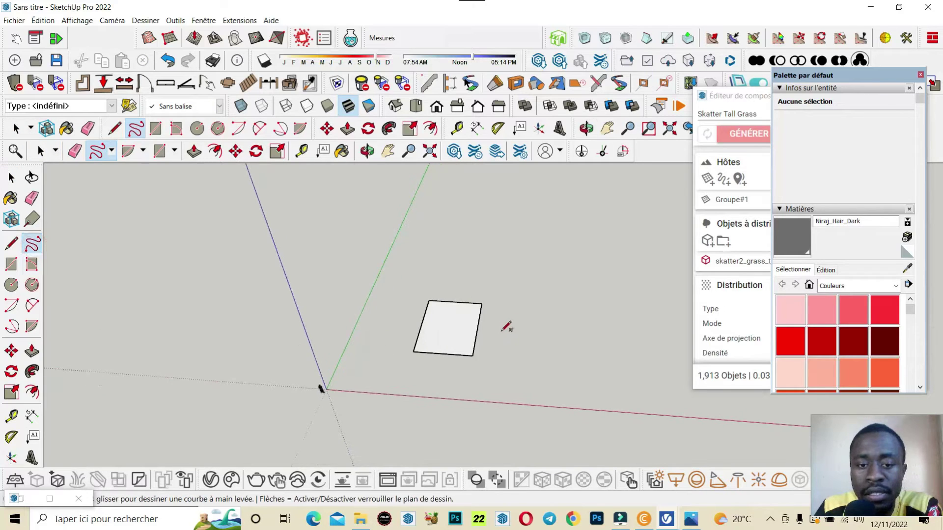
scroll(348, 336, up, 1)
scroll(362, 337, up, 1)
scroll(378, 304, up, 2)
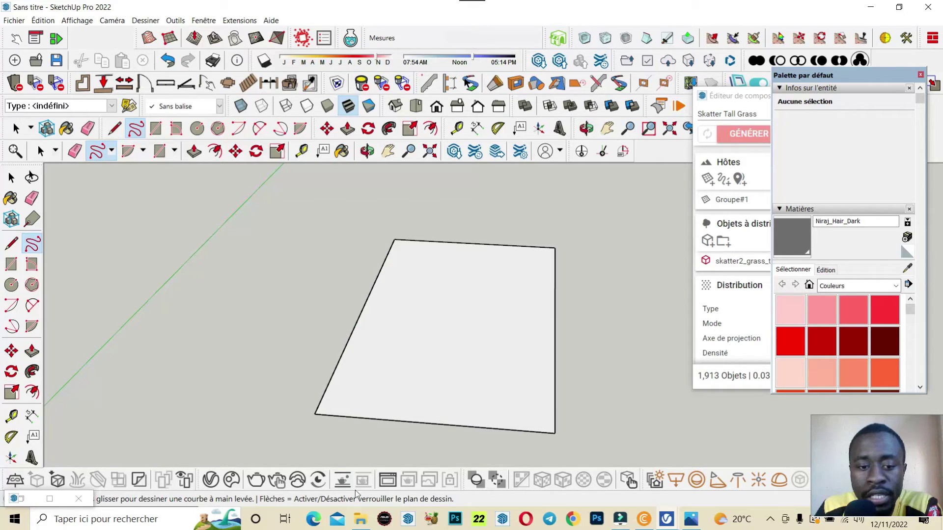
click(368, 151)
mouse_move(485, 367)
mouse_down()
mouse_move(489, 324)
mouse_move(511, 316)
mouse_up()
click(718, 129)
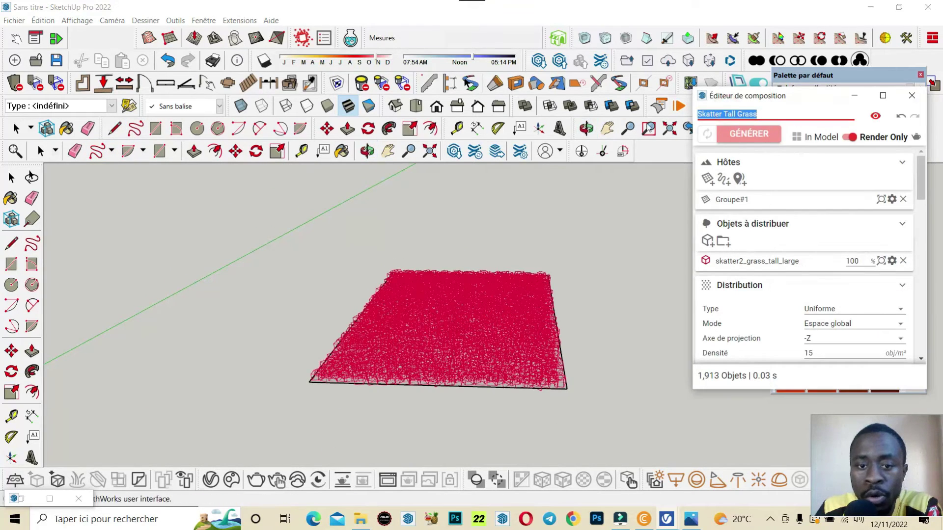
Step: Render the grass-covered rectangle in a maximized V-Ray Frame Buffer, zoom in, then put it away
click(388, 480)
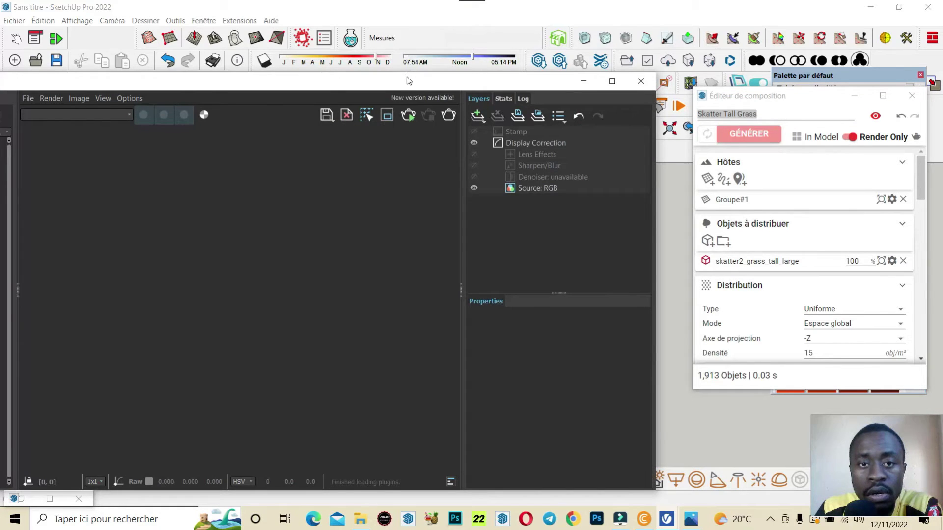
drag(407, 80, 526, 67)
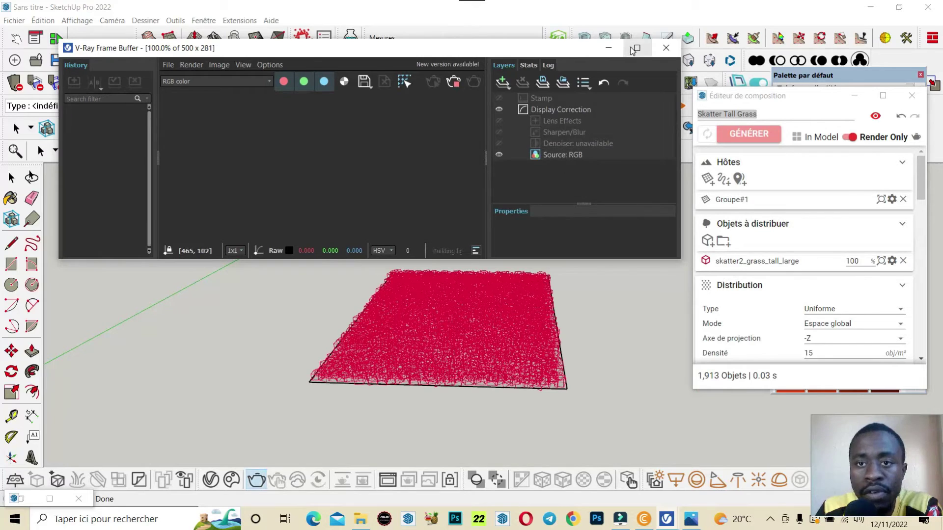
click(634, 49)
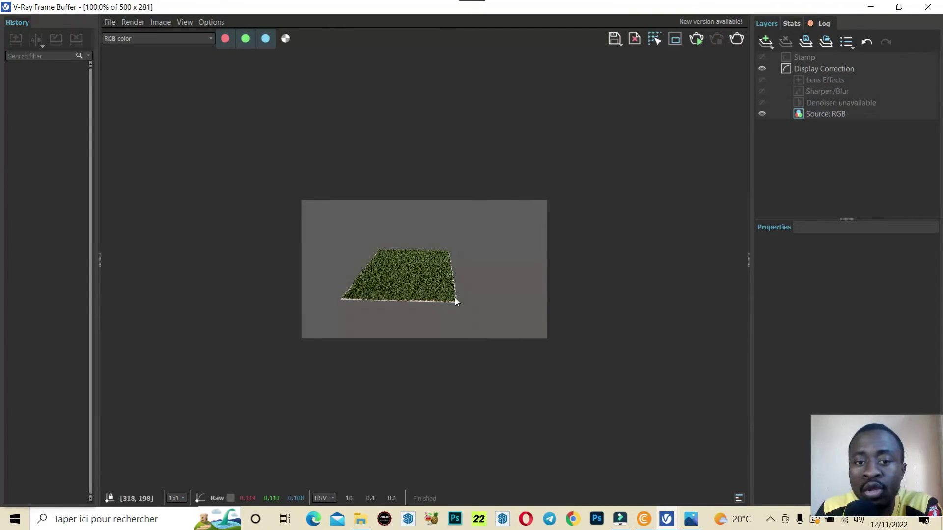
scroll(388, 311, up, 2)
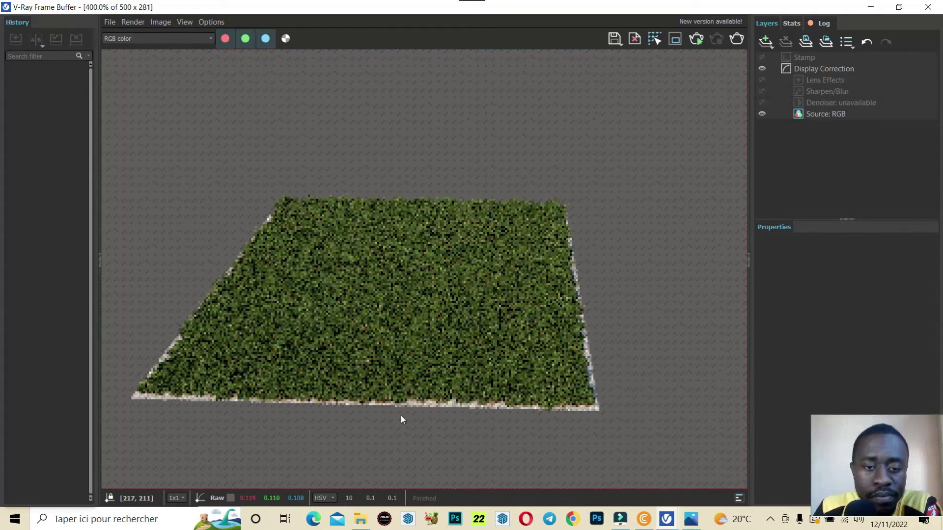
click(870, 7)
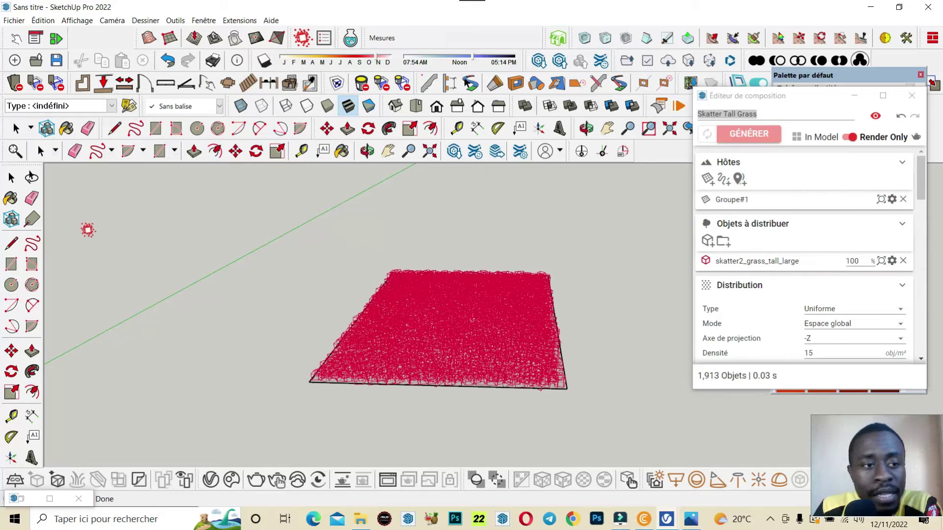
Step: Orbit around the grass rectangle and bring the Skatter Tall Grass composition forward
click(367, 151)
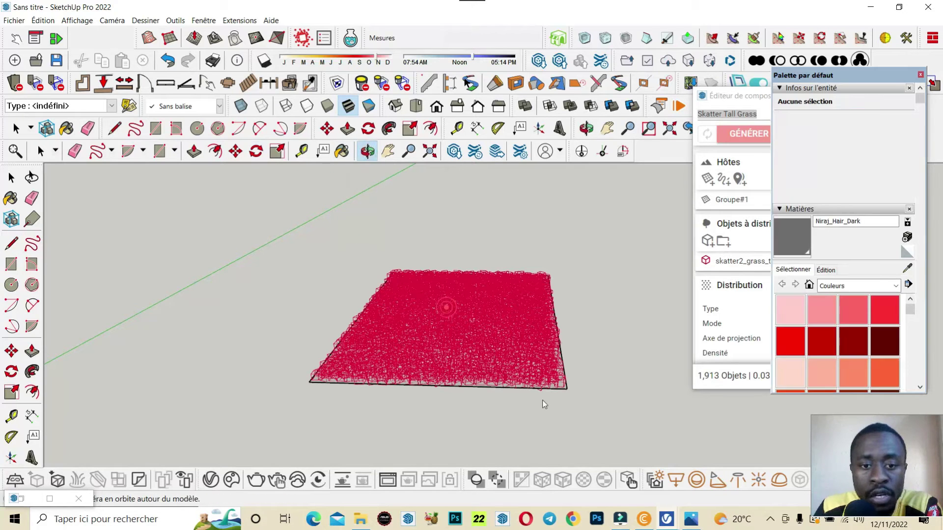
drag(542, 399, 452, 307)
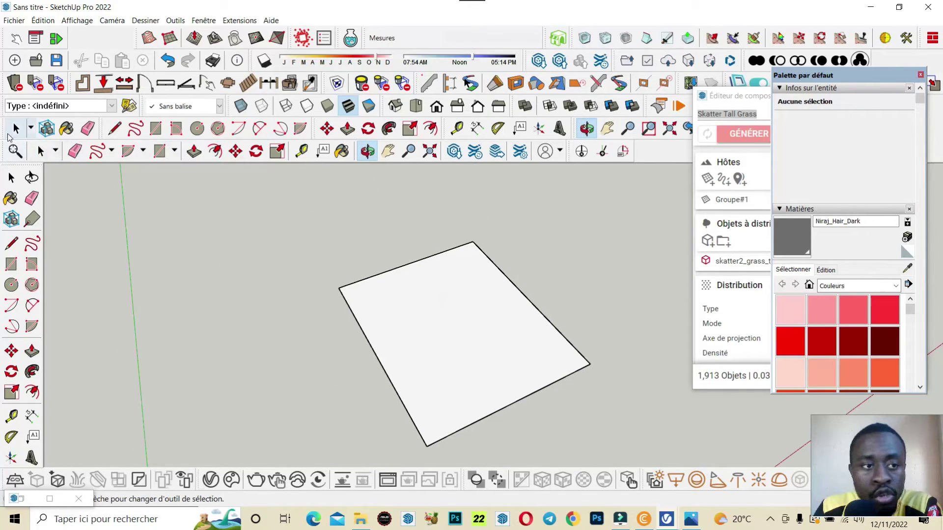
click(752, 163)
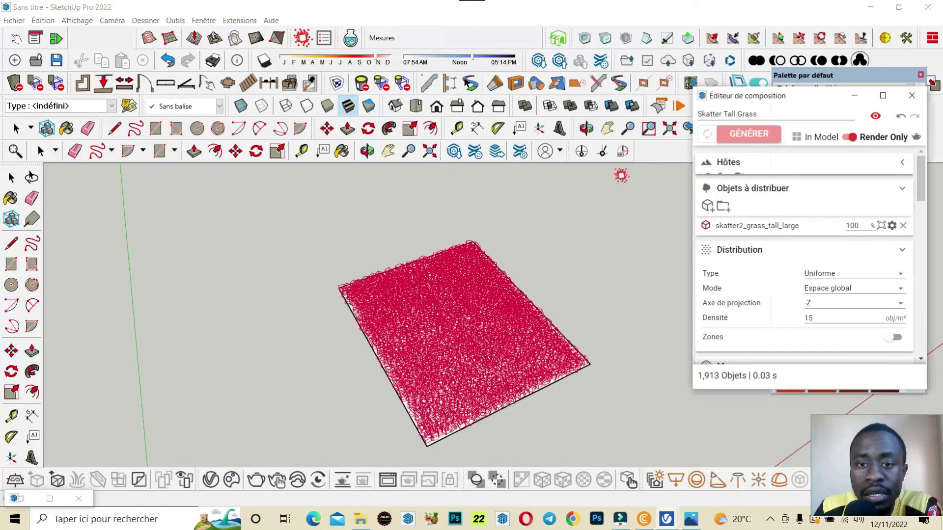
Step: Draw a winding freehand curve from the rectangle's top edge down to its bottom edge
click(31, 241)
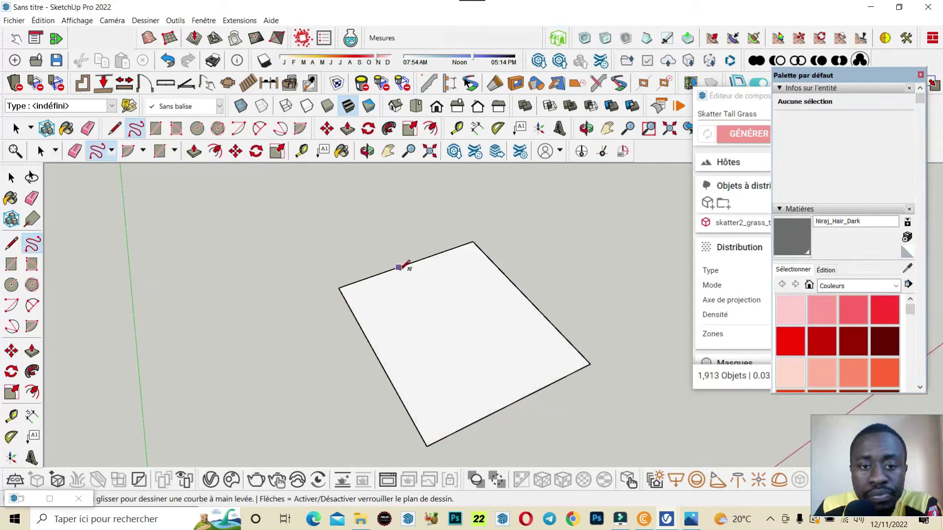
drag(399, 267, 463, 362)
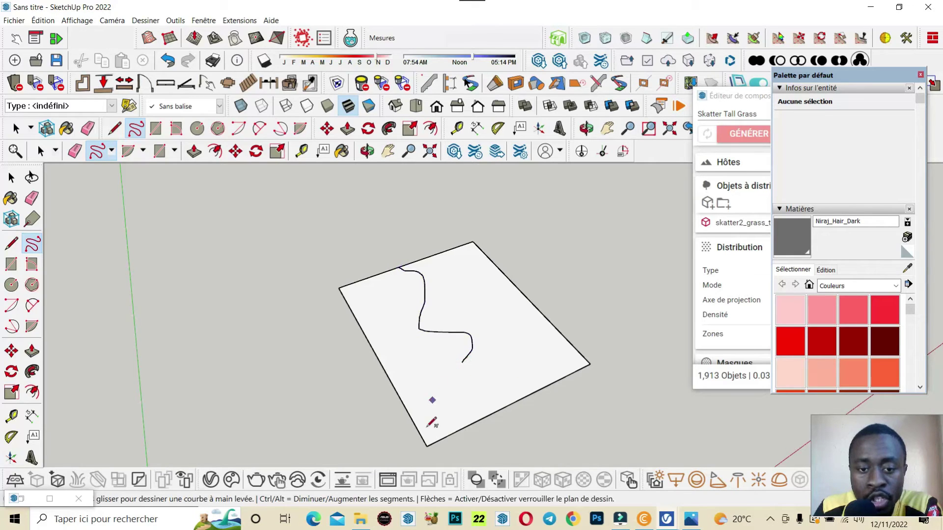
scroll(508, 393, up, 2)
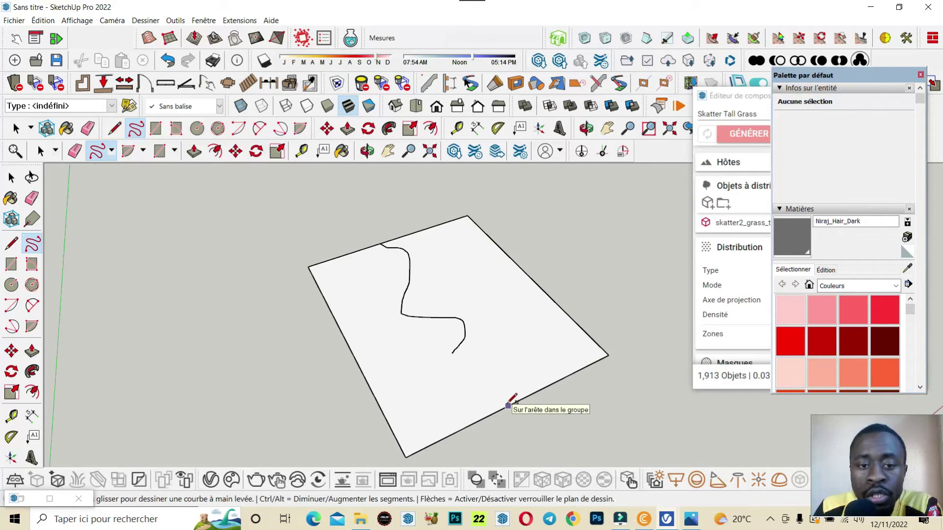
scroll(509, 388, up, 1)
scroll(510, 381, up, 1)
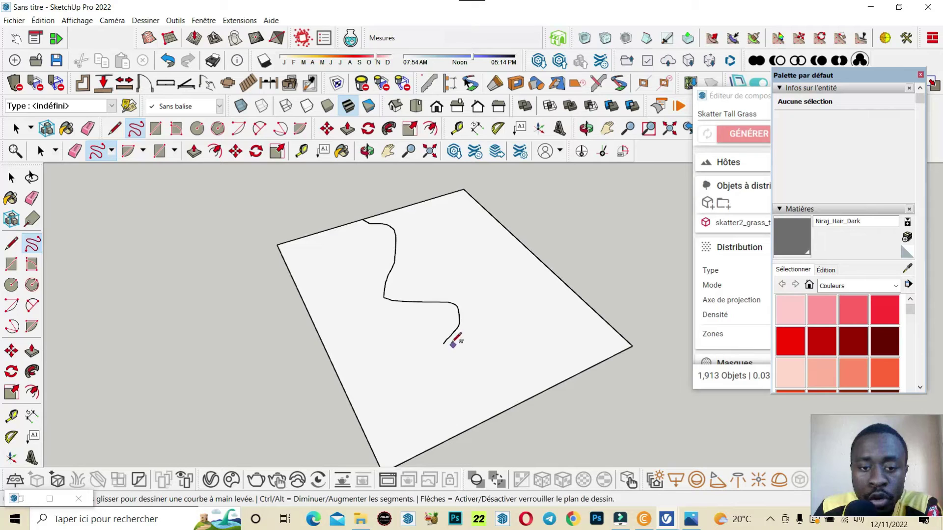
drag(443, 343, 485, 422)
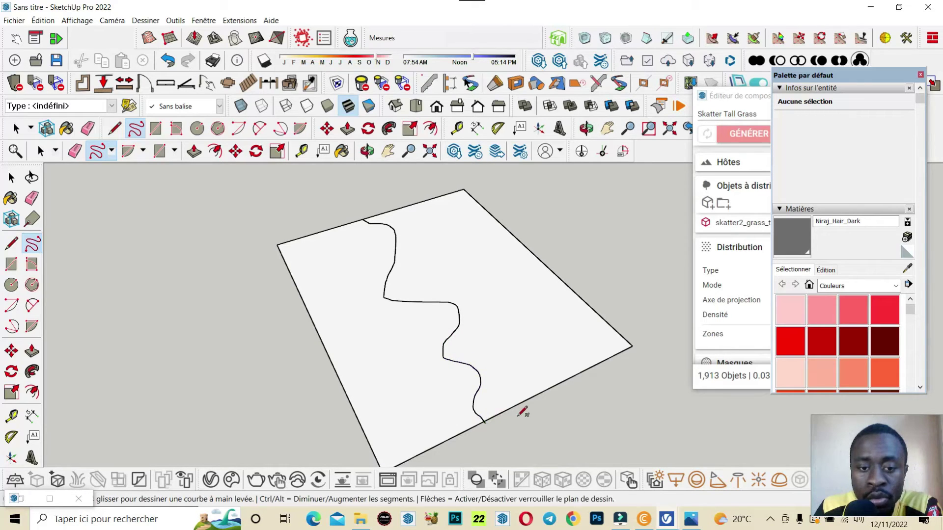
key(space)
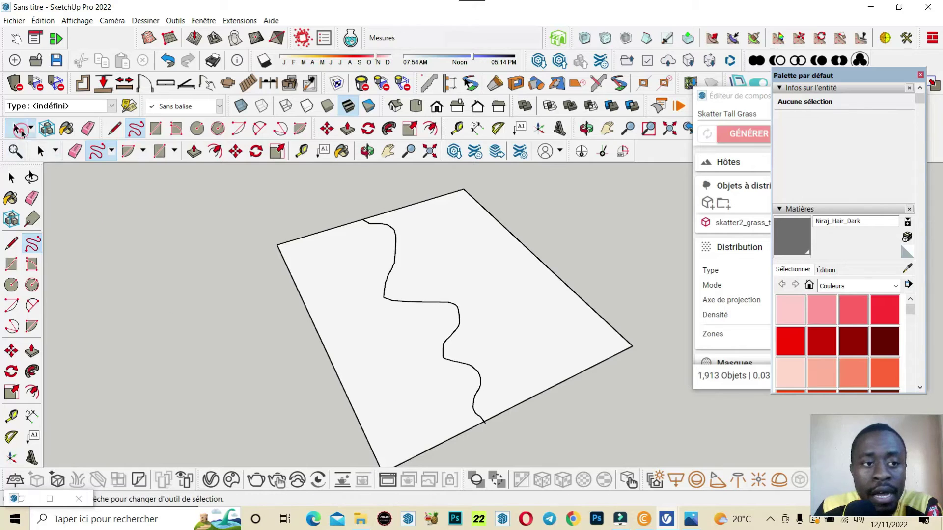
Step: Group both winding curve pieces with Créer un groupe and bring up the Skatter composition editor
click(396, 244)
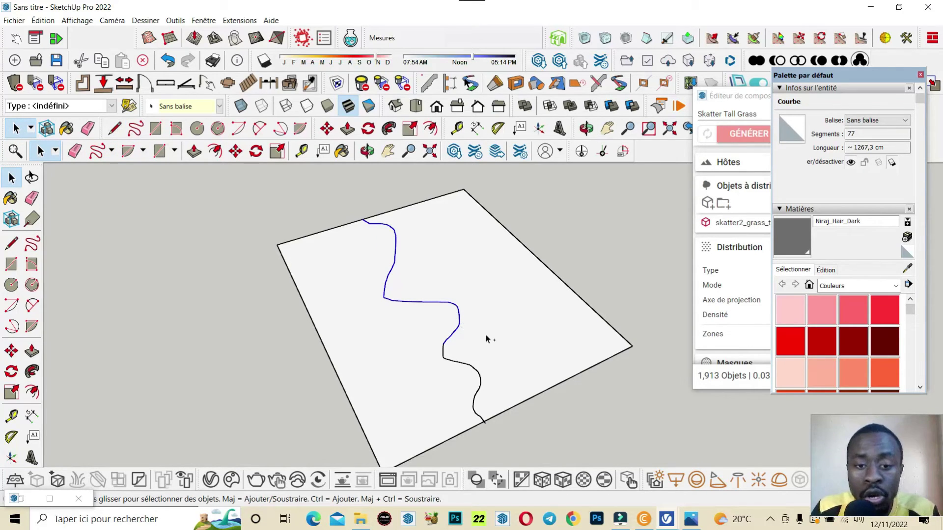
shift+click(465, 363)
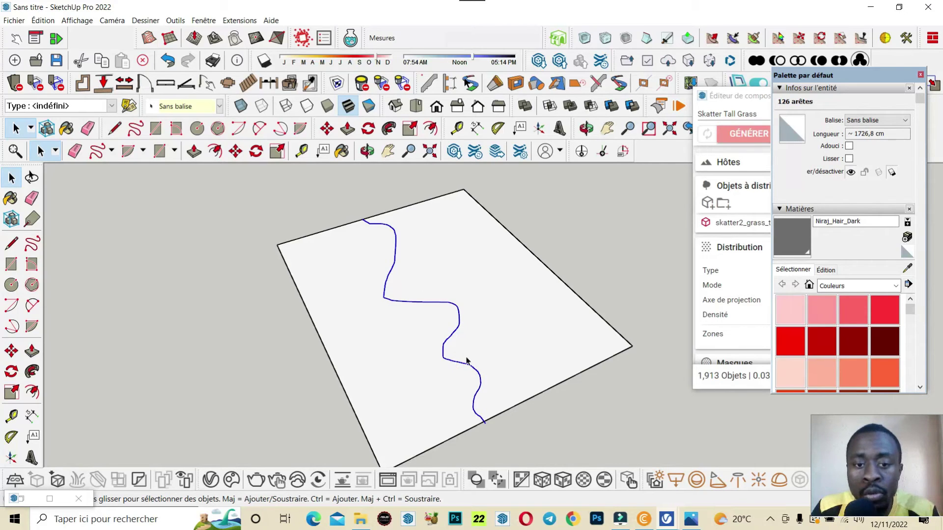
right_click(460, 315)
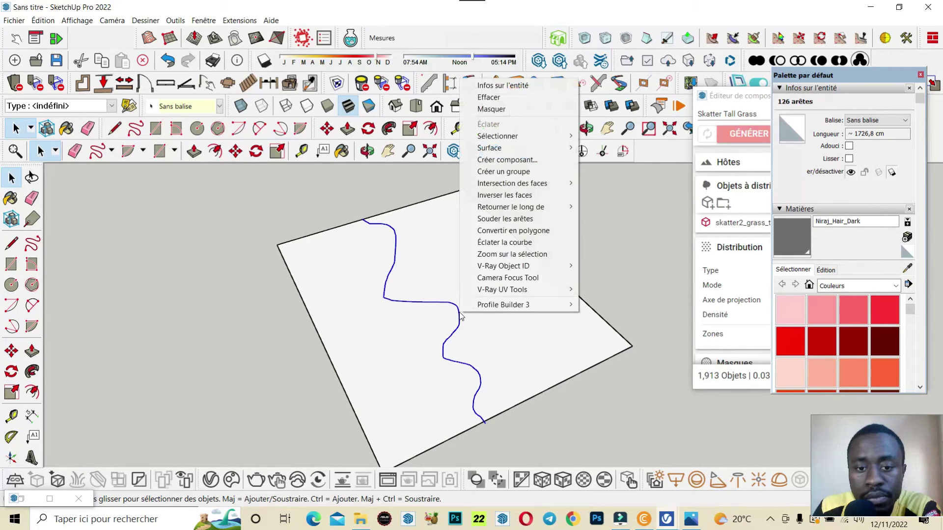
click(503, 171)
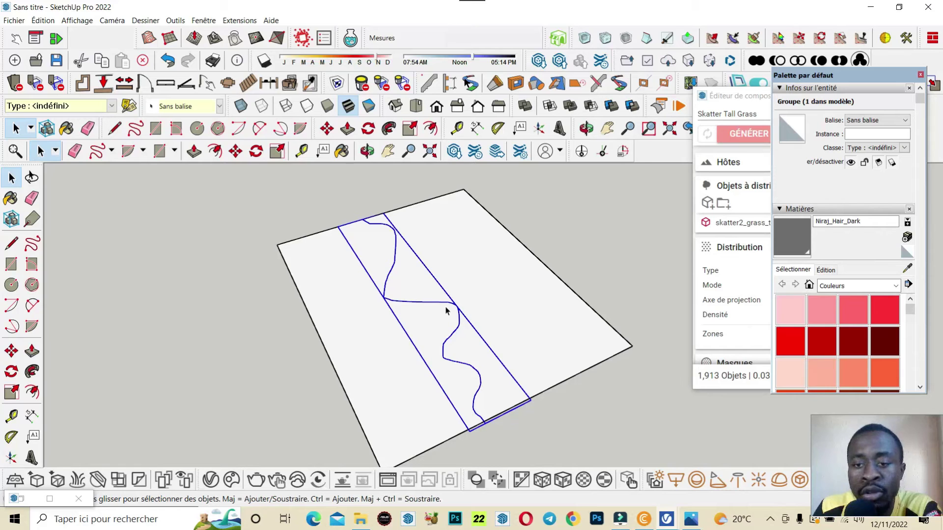
click(755, 100)
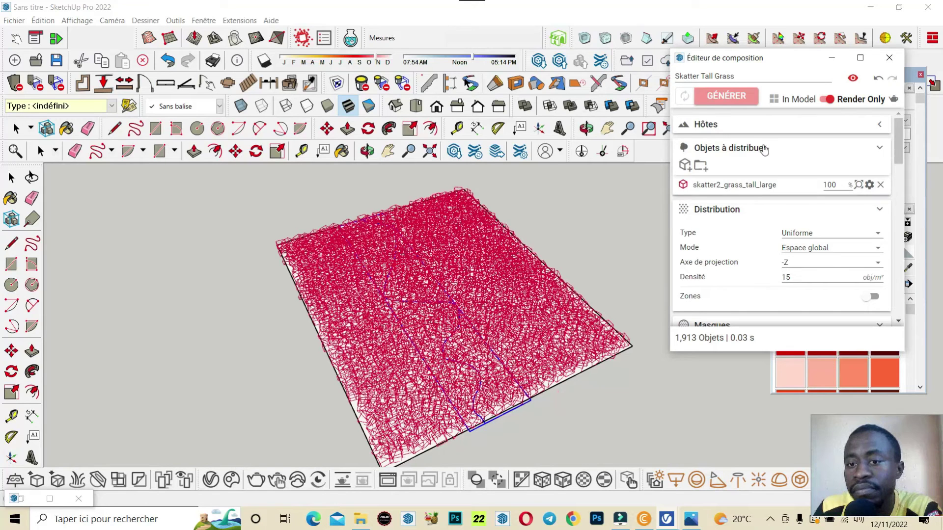
Step: Under Masques, set the grouped winding curve as the Tall Grass path mask
drag(771, 63, 770, 50)
scroll(806, 274, down, 2)
scroll(794, 252, down, 1)
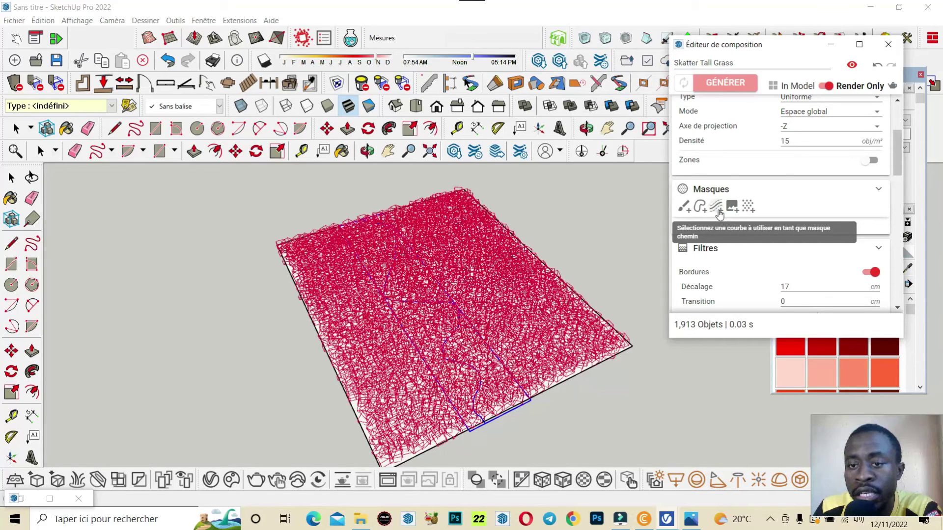
click(717, 207)
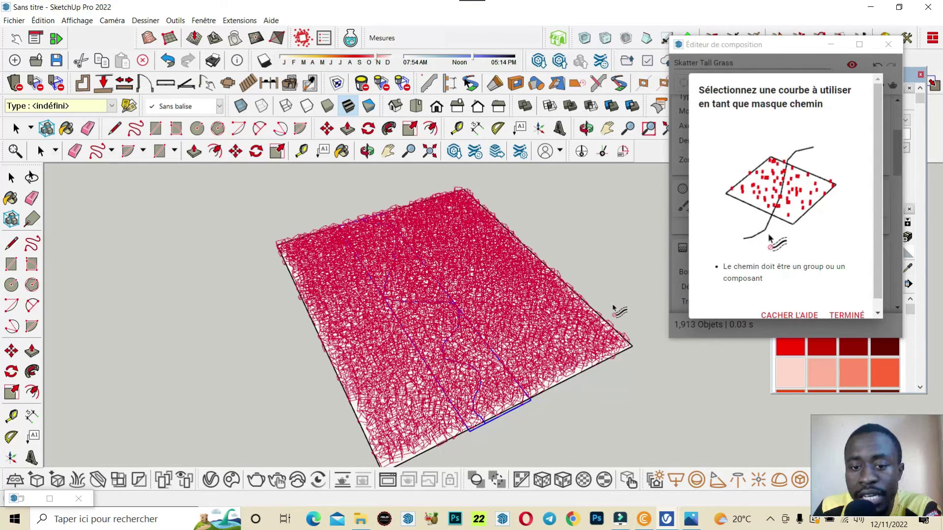
click(479, 421)
scroll(481, 421, up, 2)
scroll(494, 420, up, 3)
scroll(491, 421, up, 2)
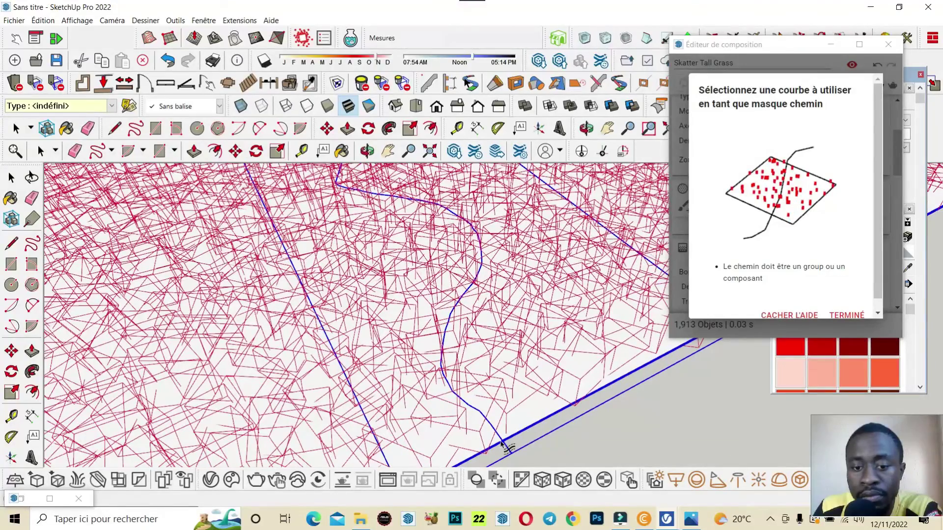
scroll(491, 373, down, 2)
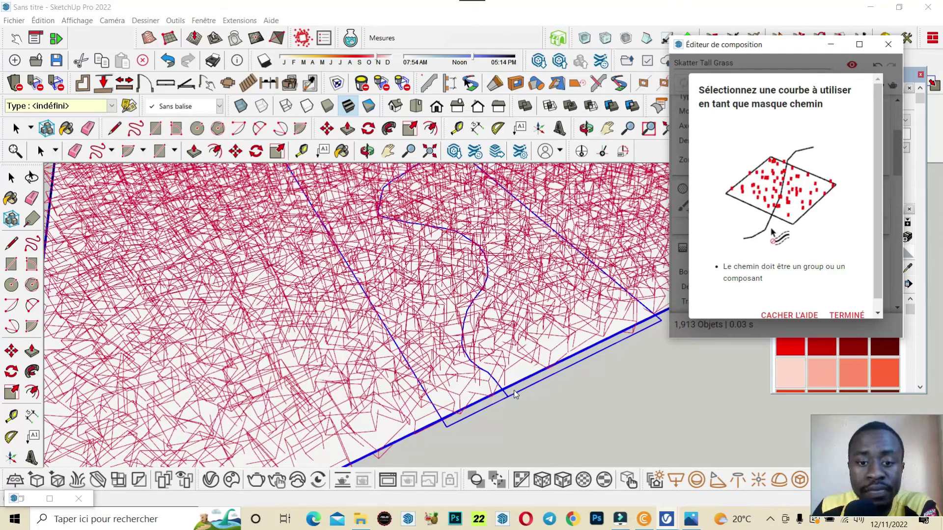
scroll(563, 410, down, 1)
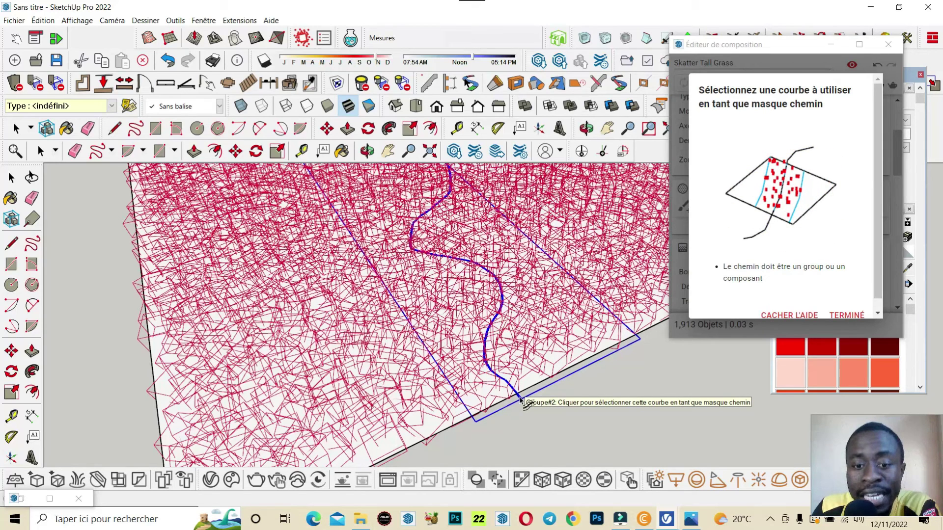
click(522, 400)
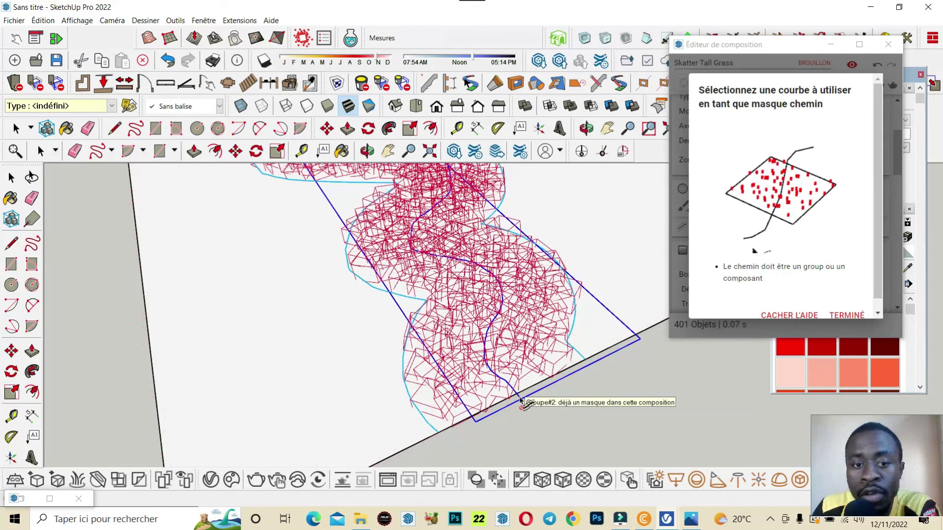
Step: Close the mask help with Terminé and switch Groupe#2's path mask from inclusive to exclusive
scroll(521, 401, down, 2)
scroll(520, 405, down, 2)
scroll(518, 411, down, 1)
scroll(516, 415, down, 1)
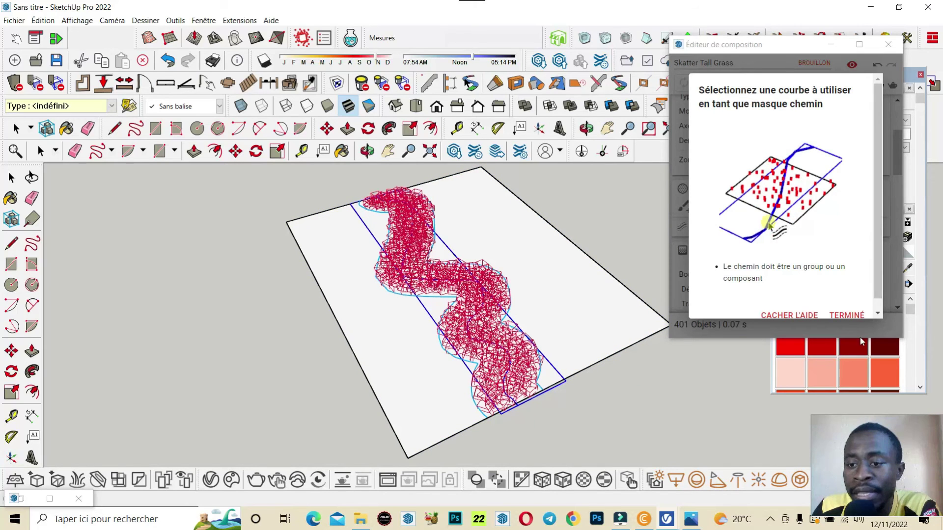
click(846, 314)
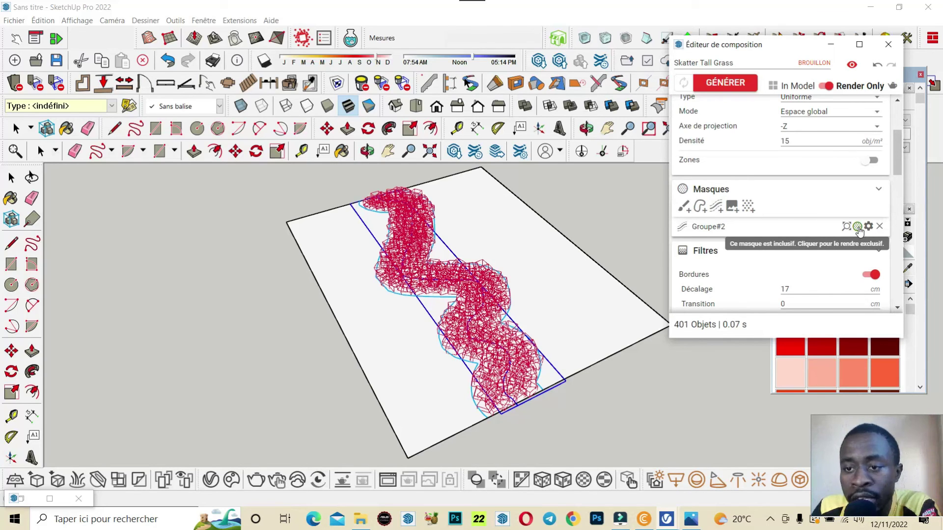
click(857, 227)
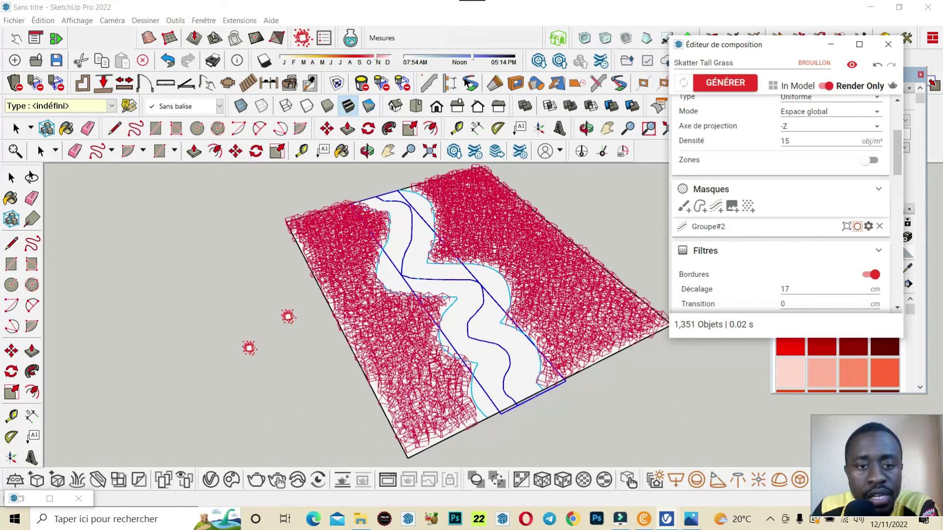
Step: Start a render in a full-screen V-Ray Frame Buffer, then minimize it
click(381, 481)
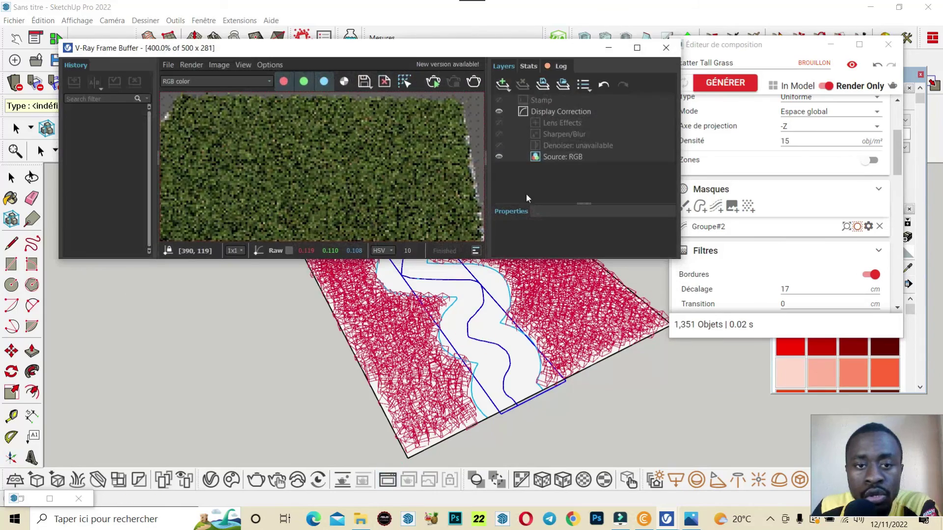
click(637, 47)
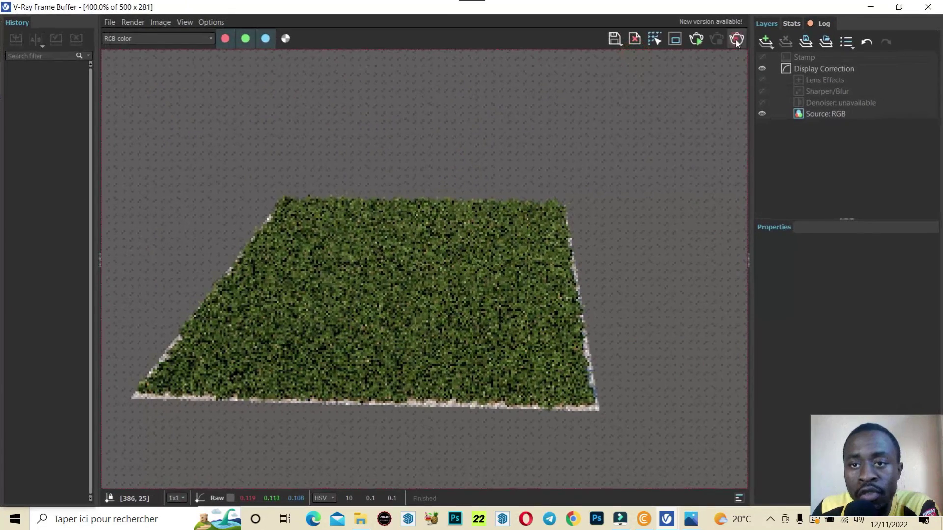
click(736, 39)
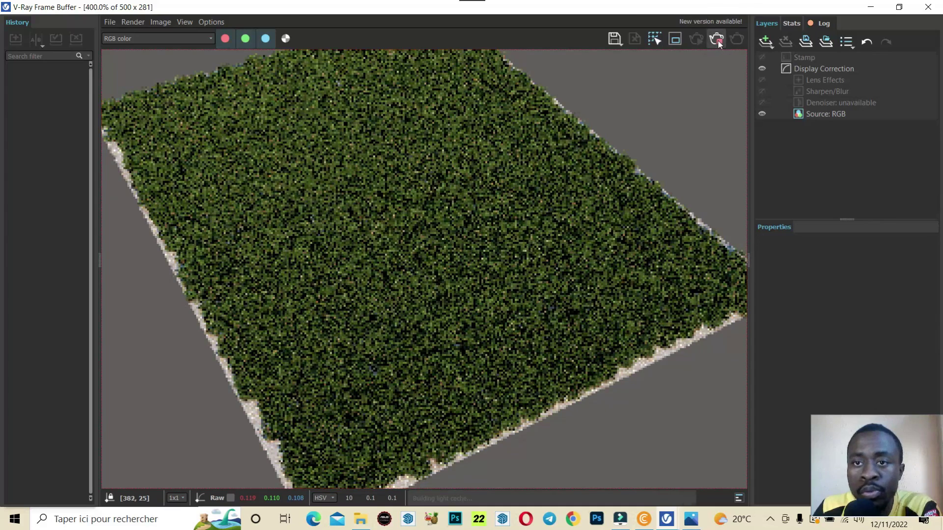
click(871, 7)
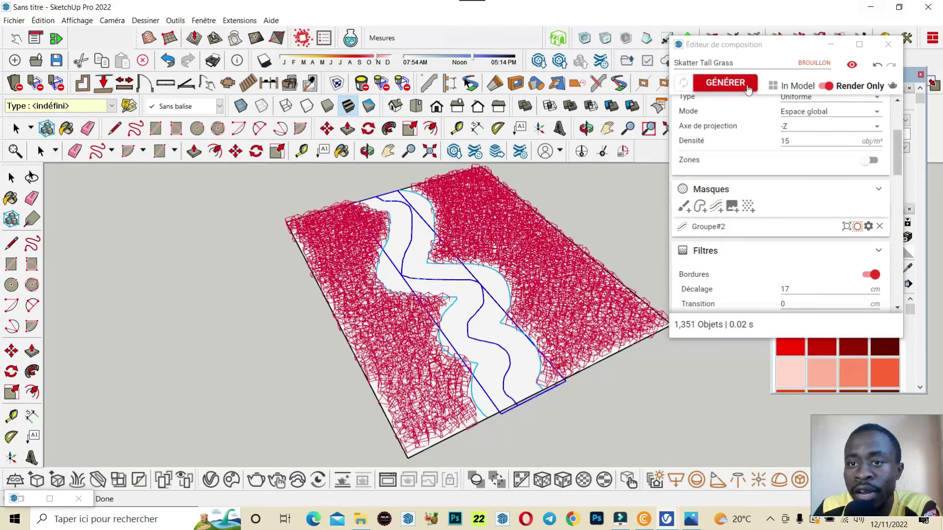
Step: Regenerate the masked grass with GÉNÉRER, re-render, and view the result at 200%
click(735, 86)
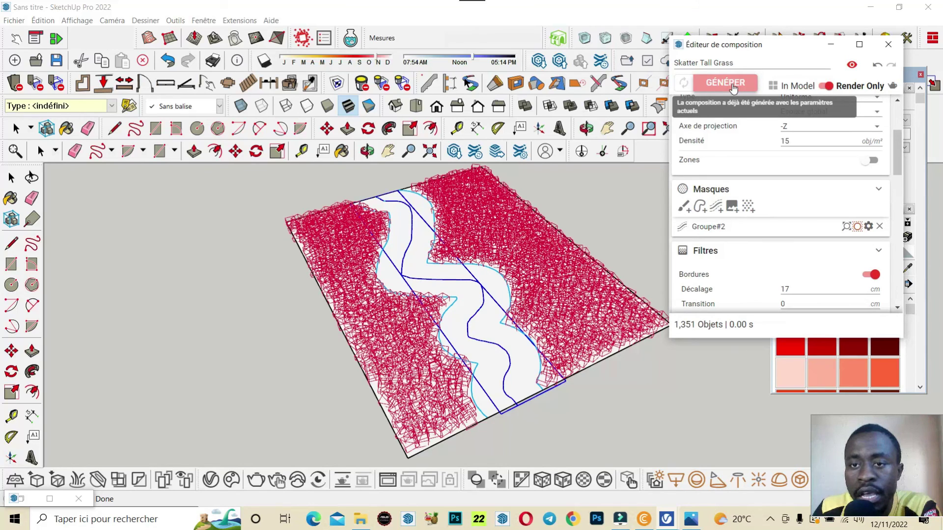
click(387, 483)
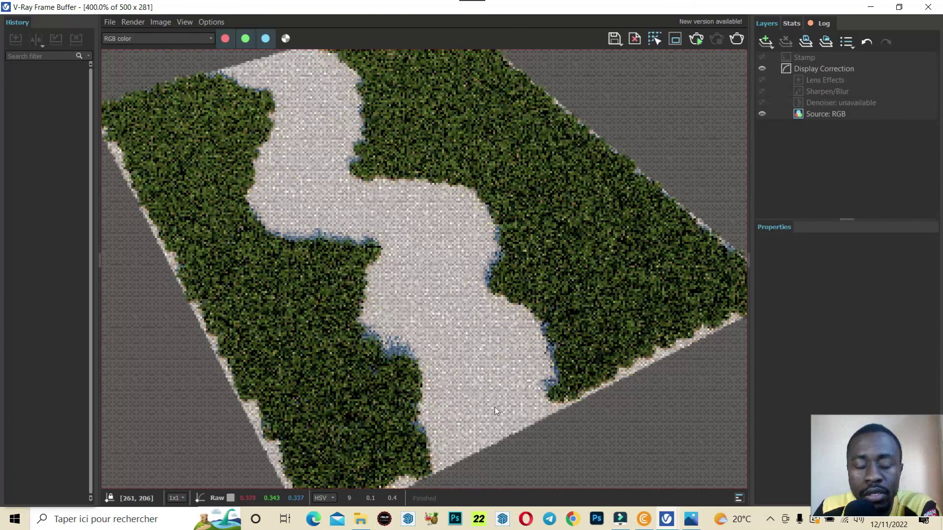
scroll(526, 311, down, 2)
scroll(400, 259, up, 1)
scroll(382, 262, down, 1)
scroll(374, 256, up, 1)
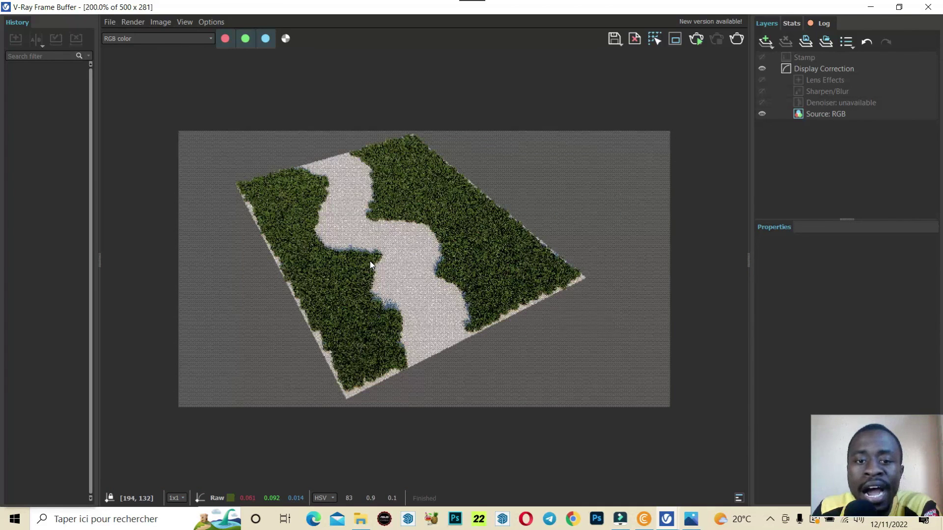